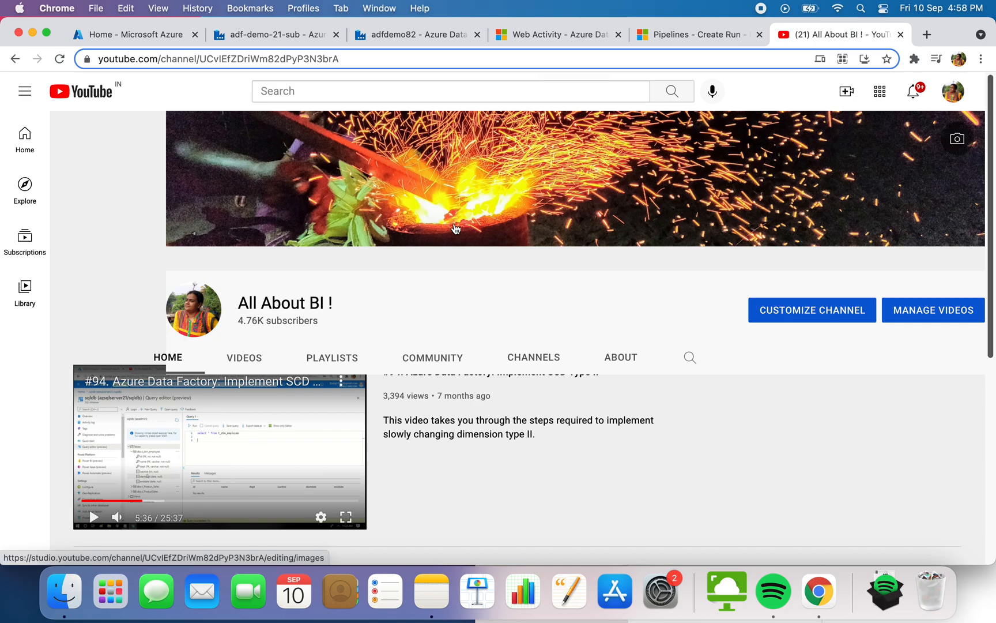
Compare the pipeline runs of the adf-demo-21-sub factory with the Web activity in adfdemo82's pipeline11.
{"action": "left_click", "coordinate": [387, 33]}
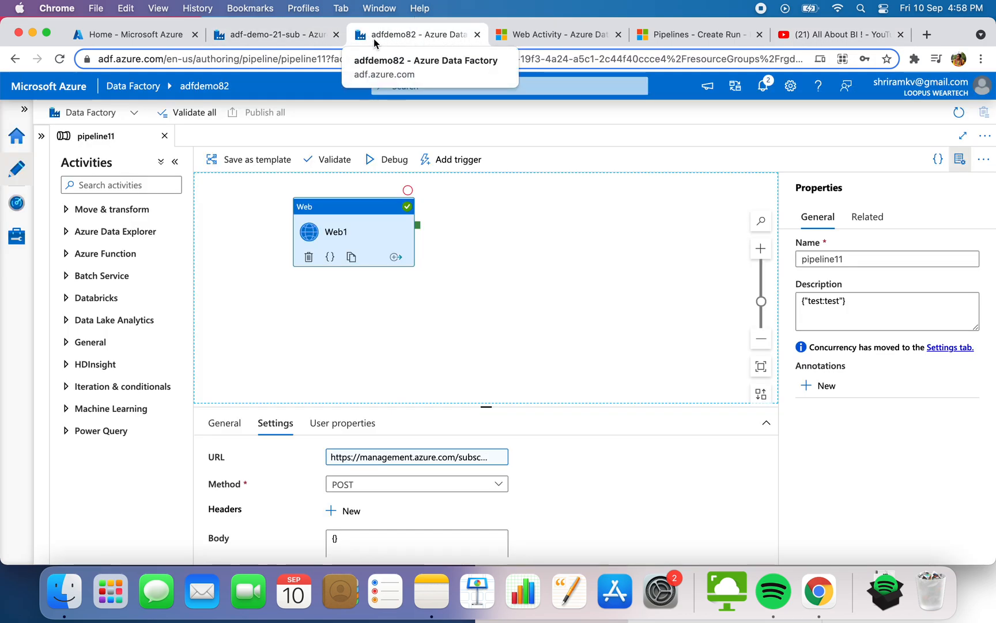
{"action": "left_click", "coordinate": [289, 34]}
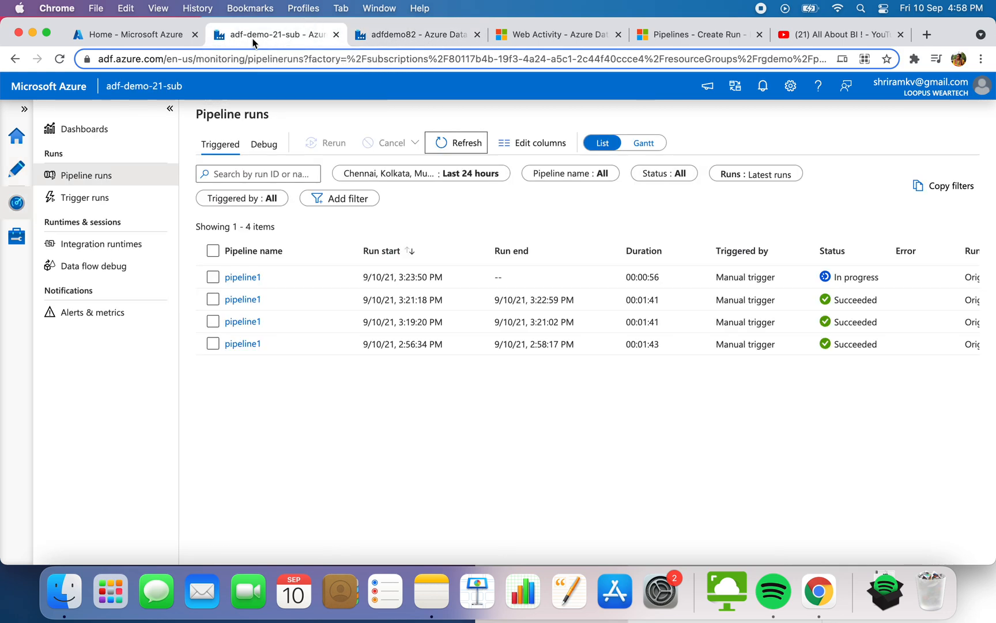
{"action": "left_click", "coordinate": [383, 35]}
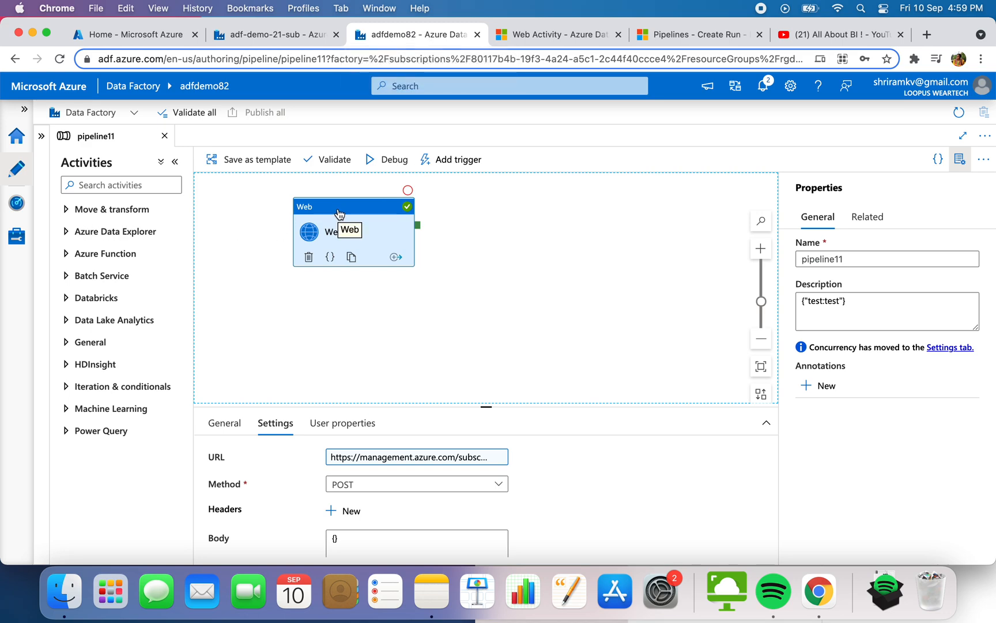
{"action": "left_click", "coordinate": [275, 38]}
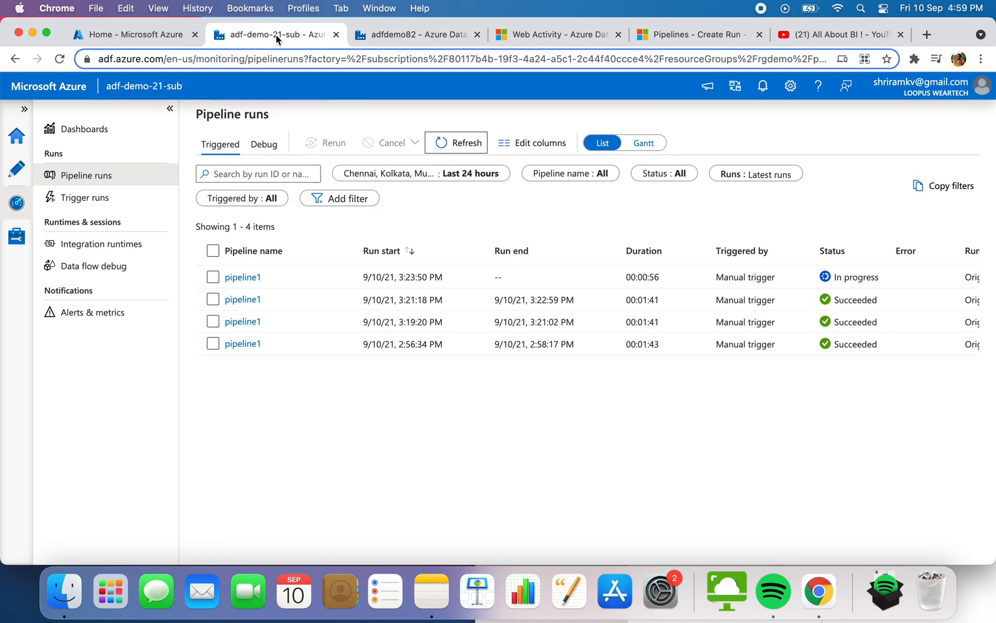
{"action": "left_click", "coordinate": [412, 36]}
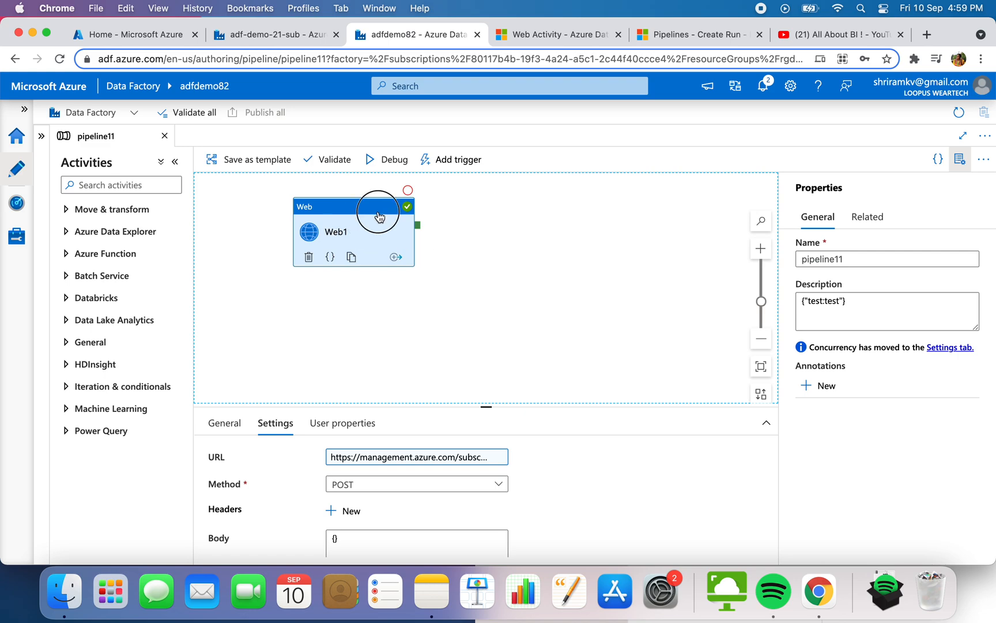
Enlarge the settings area of the Web1 activity in pipeline11 and examine its request body and authentication settings.
{"action": "left_click_drag", "start_coordinate": [379, 219], "coordinate": [427, 222]}
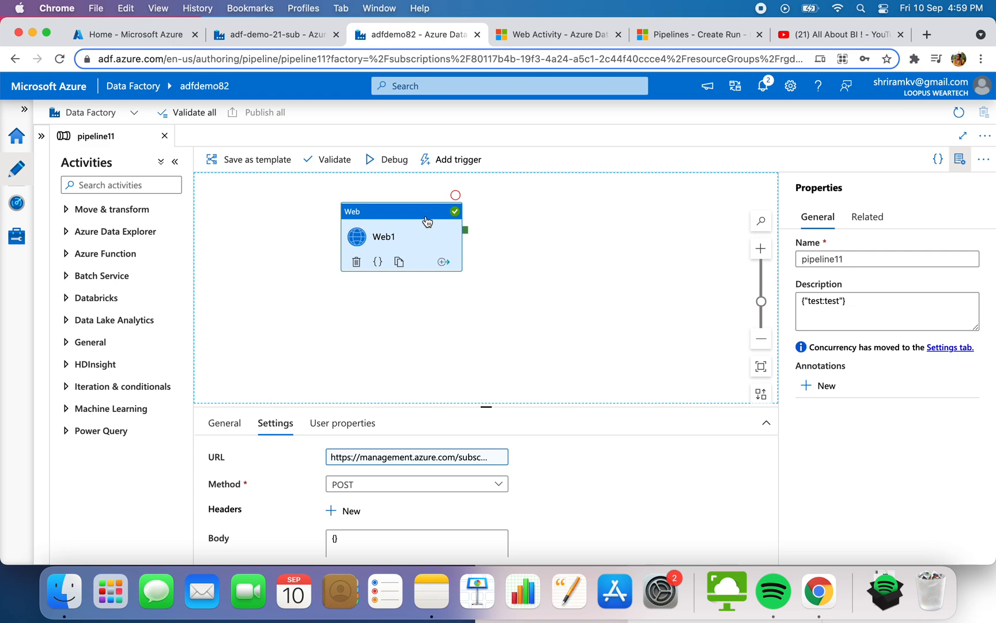
{"action": "left_click_drag", "start_coordinate": [486, 407], "coordinate": [489, 315]}
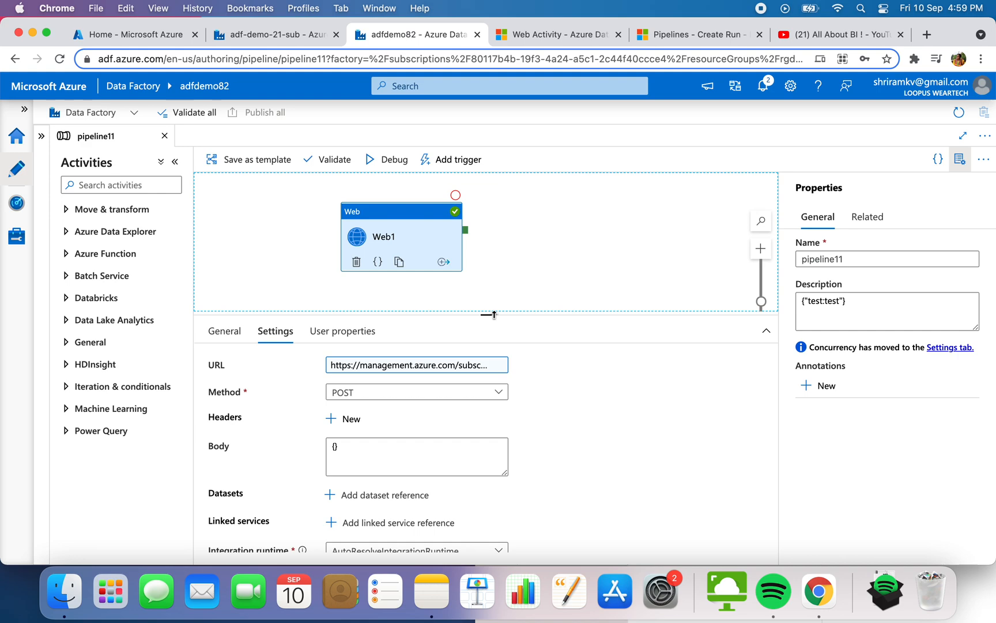
{"action": "left_click_drag", "start_coordinate": [512, 306], "coordinate": [509, 234]}
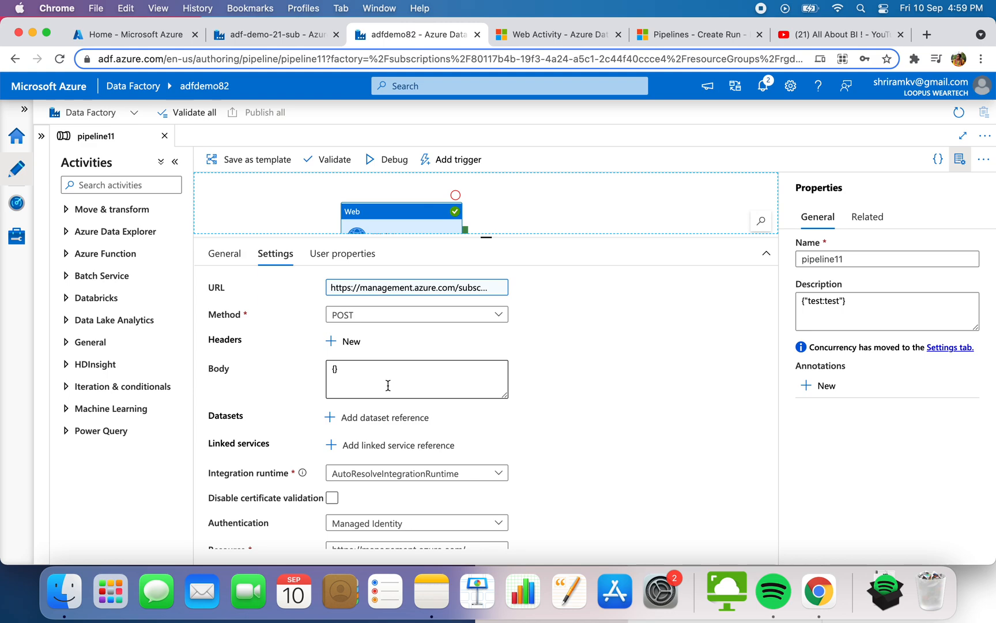
{"action": "left_click_drag", "start_coordinate": [360, 369], "coordinate": [320, 372]}
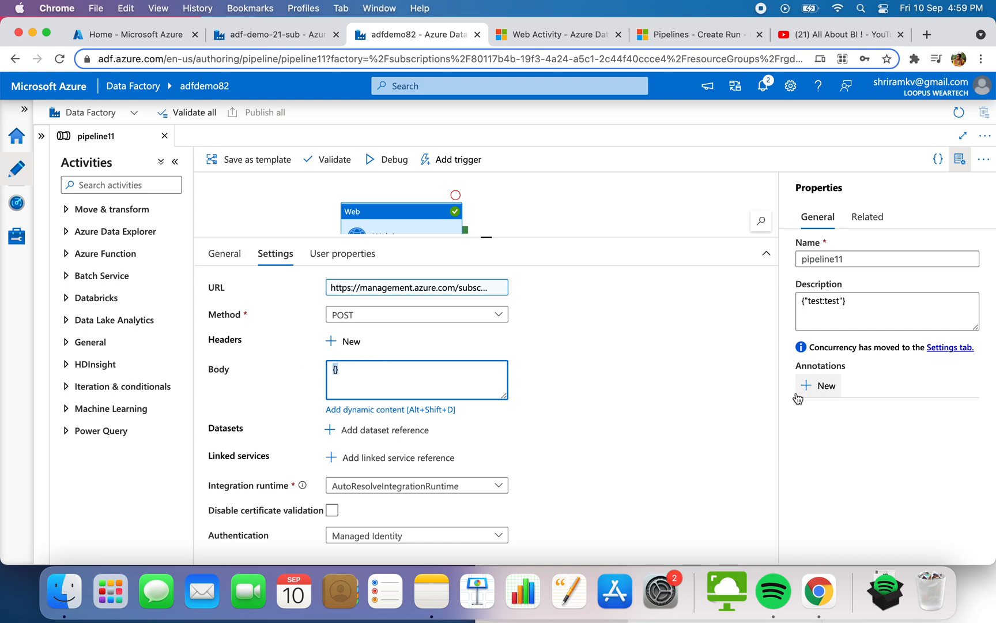
{"action": "left_click_drag", "start_coordinate": [487, 239], "coordinate": [498, 208]}
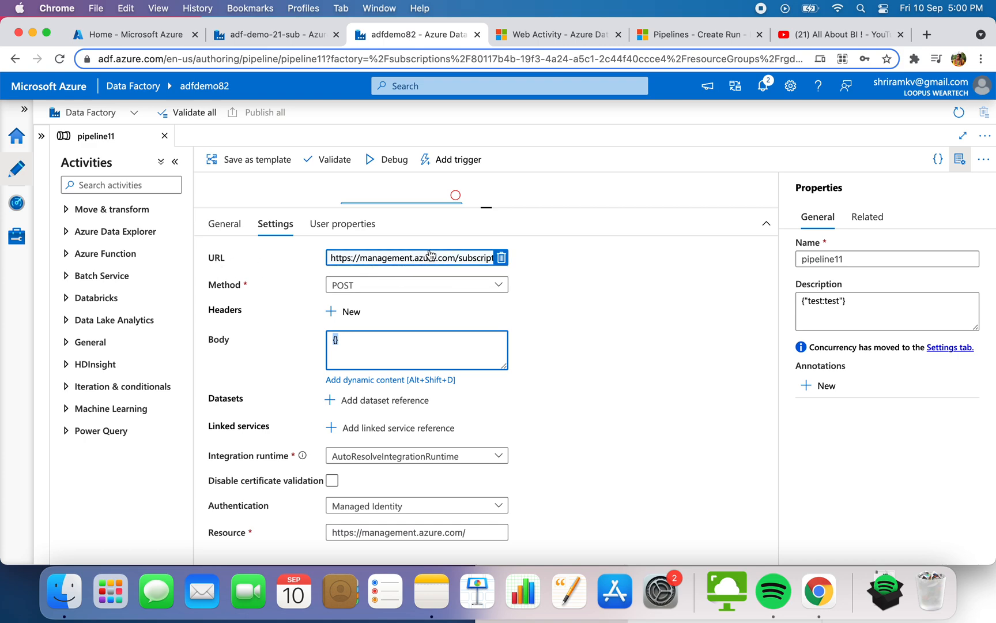
Open the Microsoft documentation page for the Data Factory REST operation Pipelines - Create Run and highlight its title.
{"action": "left_click", "coordinate": [539, 34]}
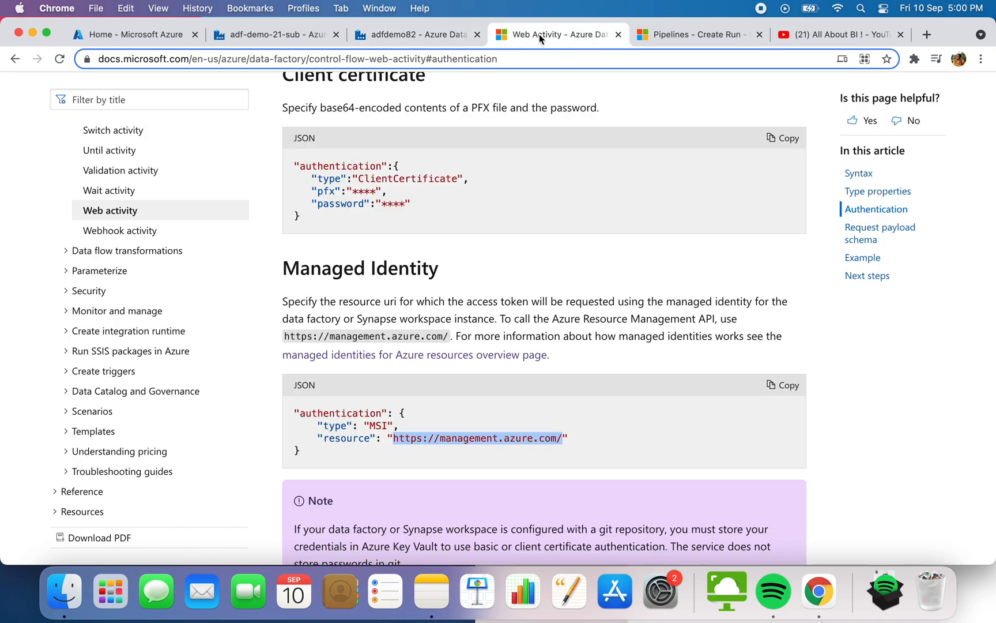
{"action": "left_click", "coordinate": [657, 33]}
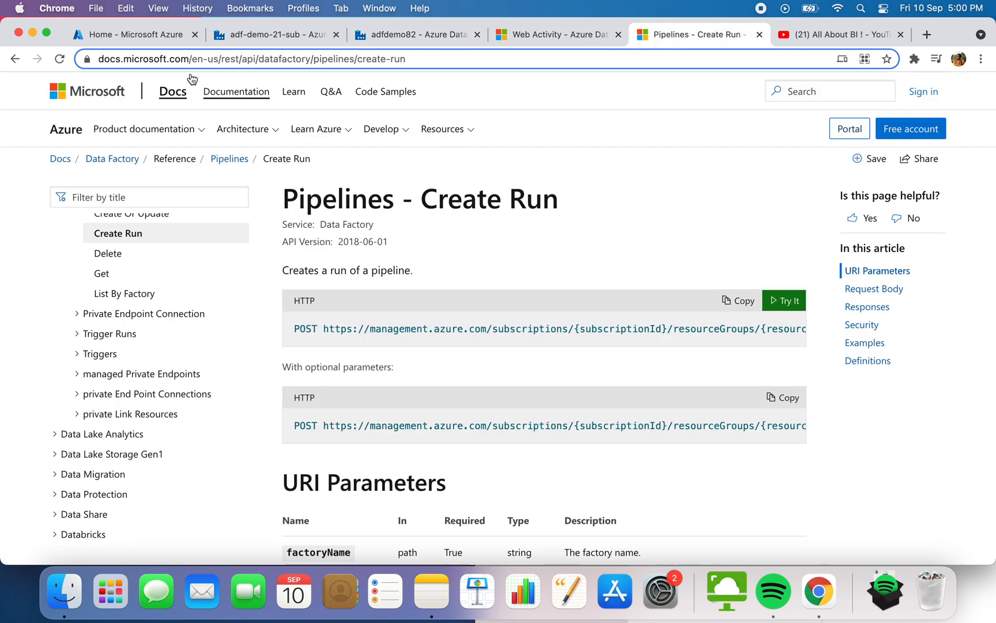
{"action": "left_click_drag", "start_coordinate": [566, 201], "coordinate": [276, 199]}
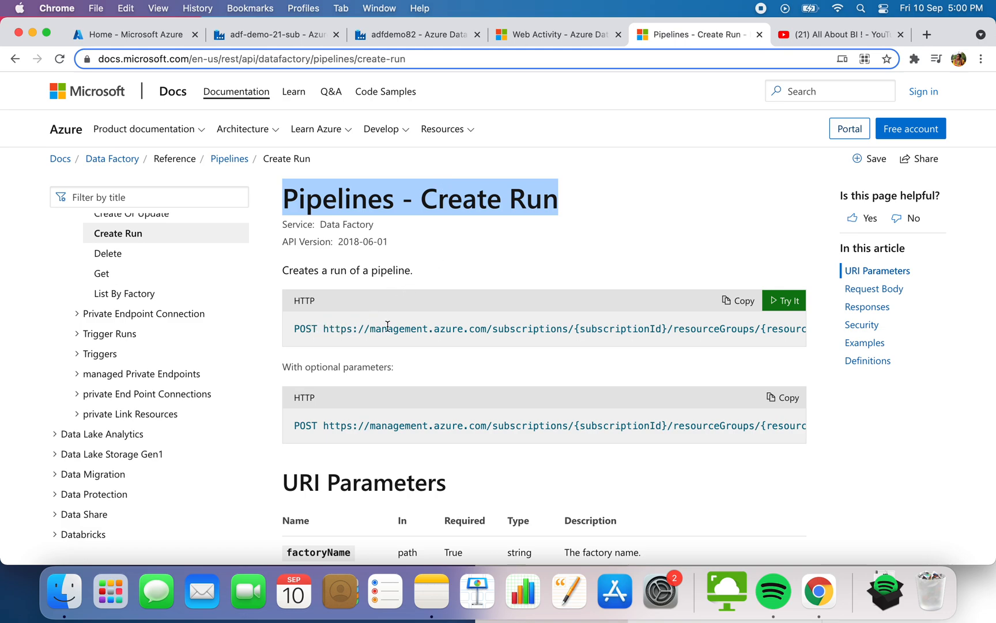
Copy the first POST request template from the Create Run documentation and paste it into the browser's address bar.
{"action": "left_click", "coordinate": [739, 302]}
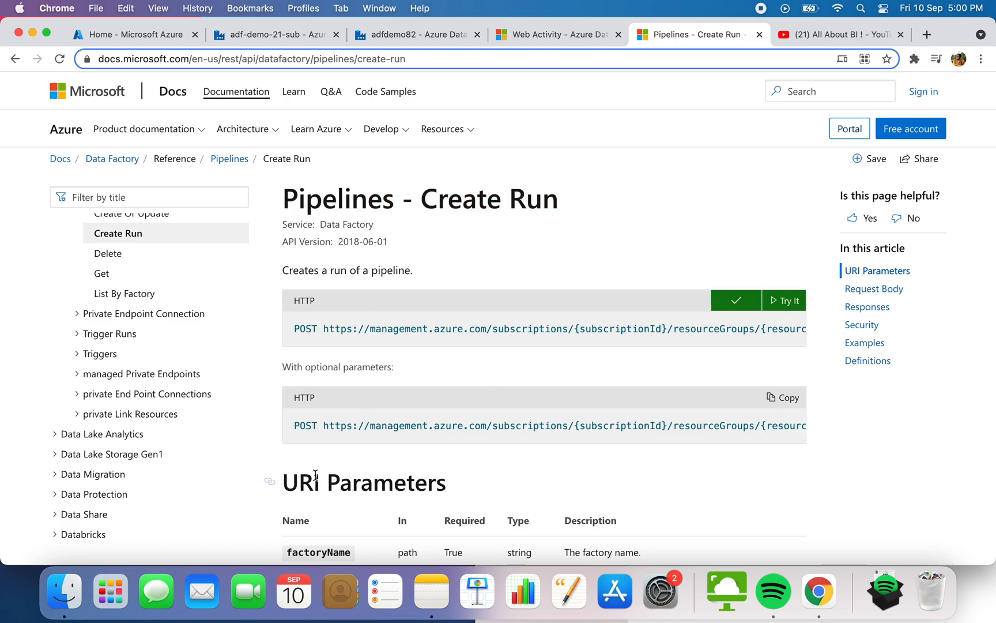
{"action": "left_click", "coordinate": [415, 60]}
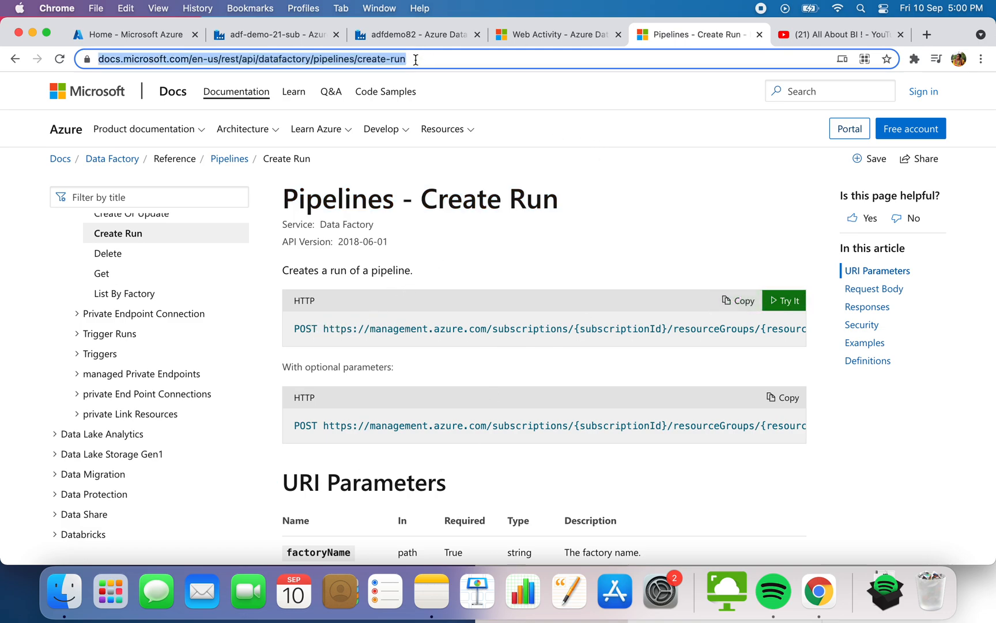
{"action": "left_click", "coordinate": [415, 60]}
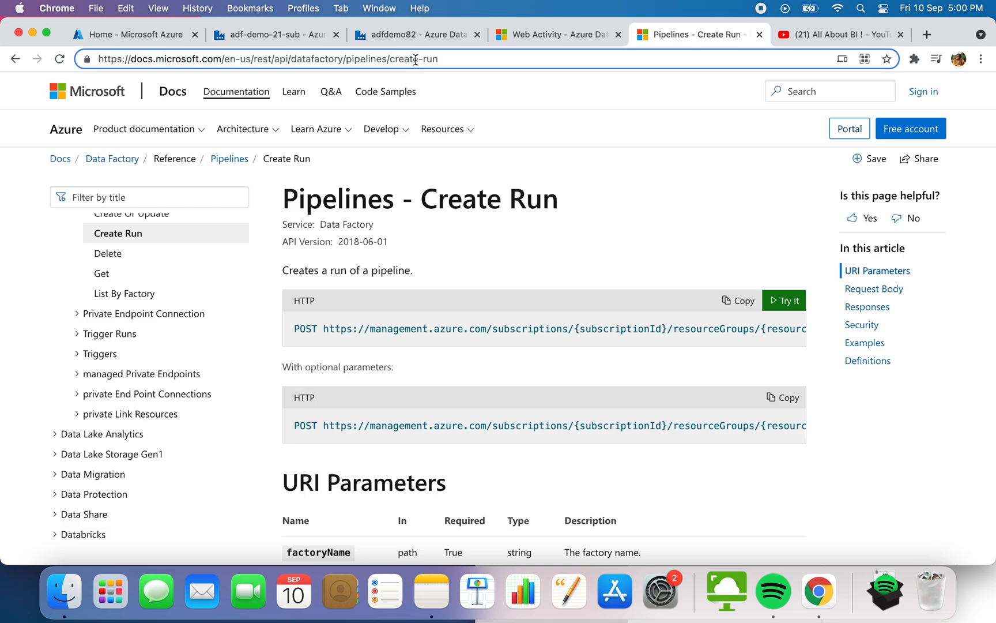
{"action": "triple_click", "coordinate": [530, 331]}
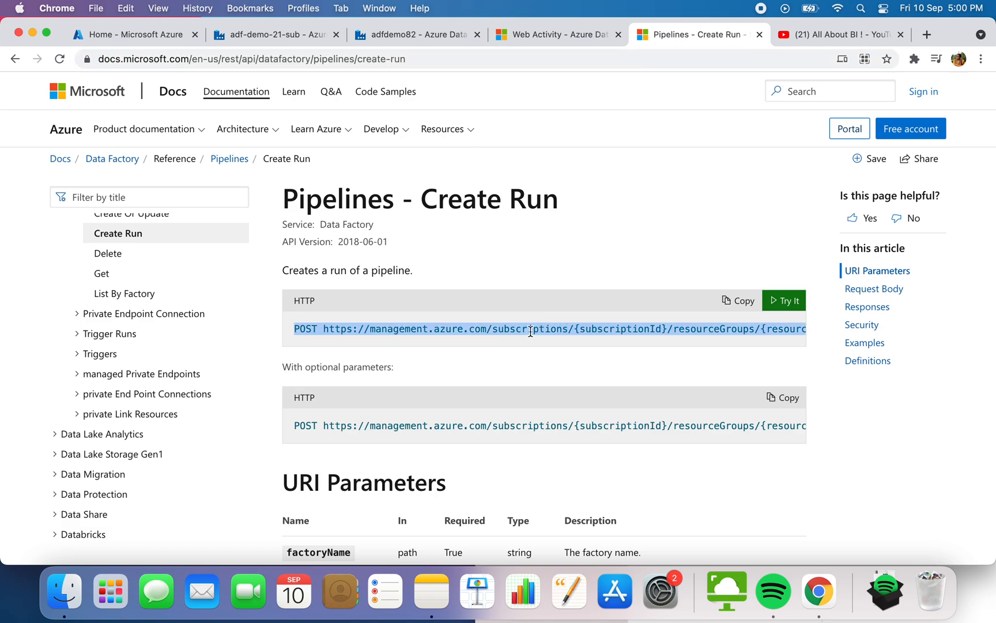
{"action": "right_click", "coordinate": [530, 332]}
{"action": "left_click", "coordinate": [551, 361]}
{"action": "left_click", "coordinate": [422, 58]}
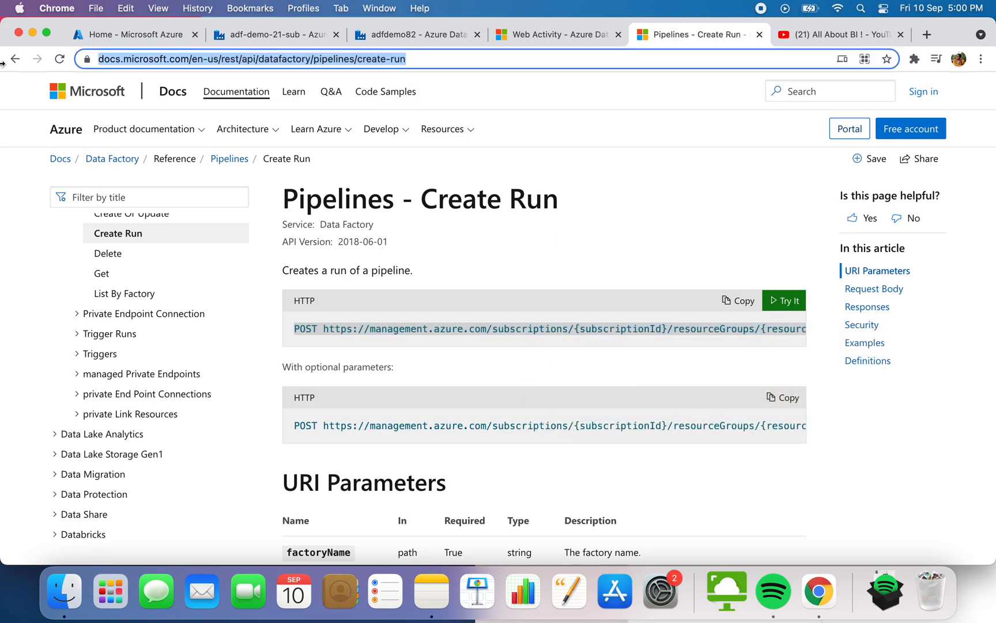
{"action": "right_click", "coordinate": [166, 59]}
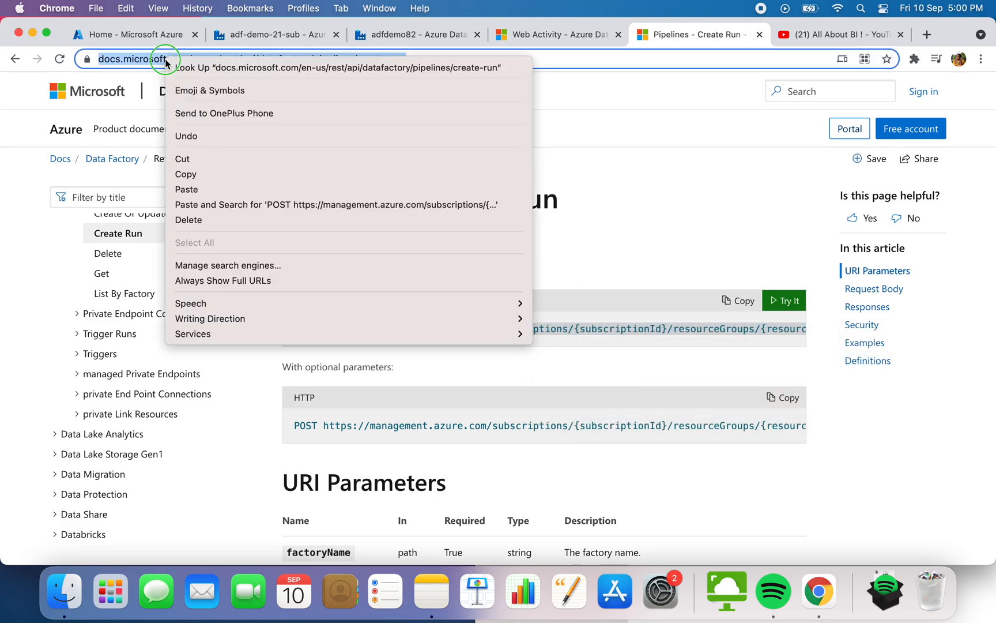
{"action": "left_click", "coordinate": [193, 190]}
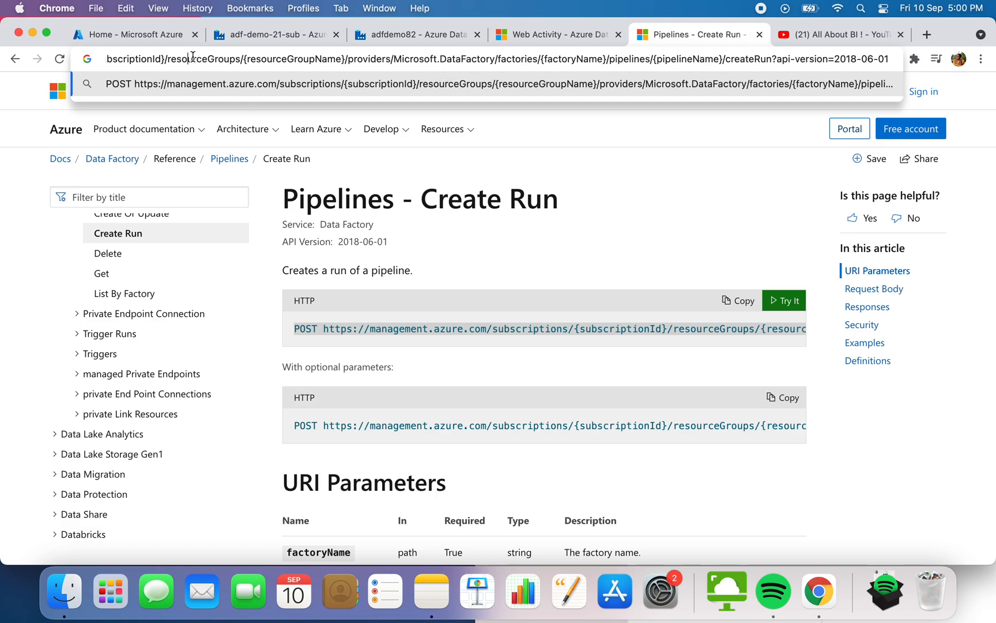
Examine the POST method and the subscriptionId, resourceGroupName, factoryName and pipelineName placeholders in the Create Run request.
{"action": "key", "text": "Left"}
{"action": "key", "text": "Left"}
{"action": "key", "text": "Left"}
{"action": "key", "text": "Left"}
{"action": "key", "text": "Left"}
{"action": "key", "text": "Left"}
{"action": "key", "text": "Left"}
{"action": "key", "text": "Left"}
{"action": "key", "text": "Left"}
{"action": "key", "text": "Left"}
{"action": "key", "text": "Left"}
{"action": "key", "text": "Left"}
{"action": "key", "text": "Left"}
{"action": "key", "text": "Left"}
{"action": "key", "text": "Left"}
{"action": "key", "text": "Left"}
{"action": "key", "text": "Left"}
{"action": "key", "text": "Left"}
{"action": "key", "text": "Left"}
{"action": "key", "text": "Left"}
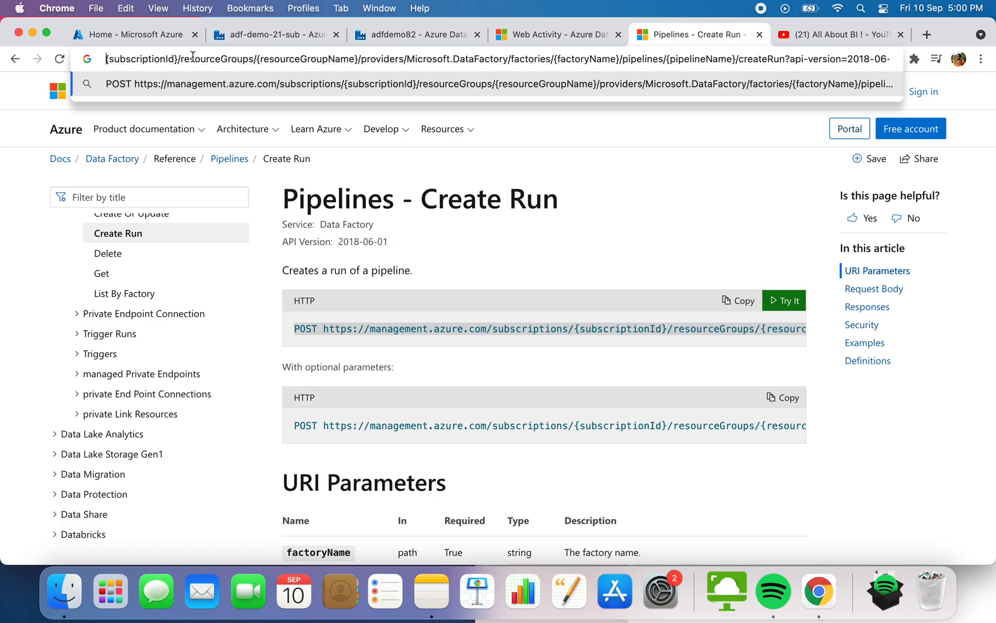
{"action": "key", "text": "Left"}
{"action": "key", "text": "Left"}
{"action": "key", "text": "Left"}
{"action": "key", "text": "Left"}
{"action": "key", "text": "Left"}
{"action": "key", "text": "Left"}
{"action": "key", "text": "Left"}
{"action": "key", "text": "Left"}
{"action": "key", "text": "Left"}
{"action": "key", "text": "Left"}
{"action": "key", "text": "Left"}
{"action": "key", "text": "Left"}
{"action": "key", "text": "Left"}
{"action": "key", "text": "Left"}
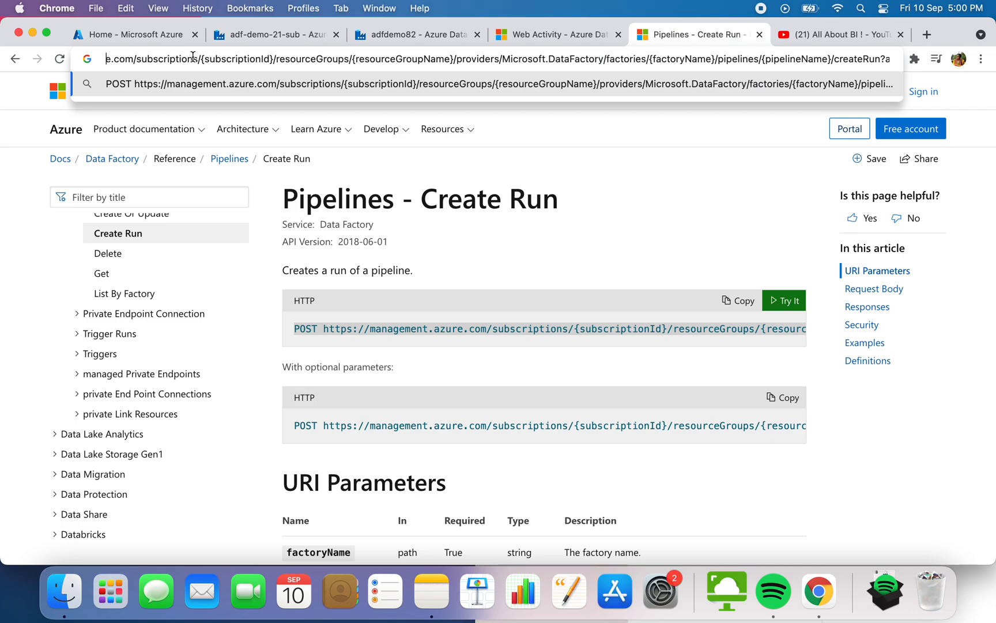
{"action": "left_click_drag", "start_coordinate": [203, 61], "coordinate": [270, 60]}
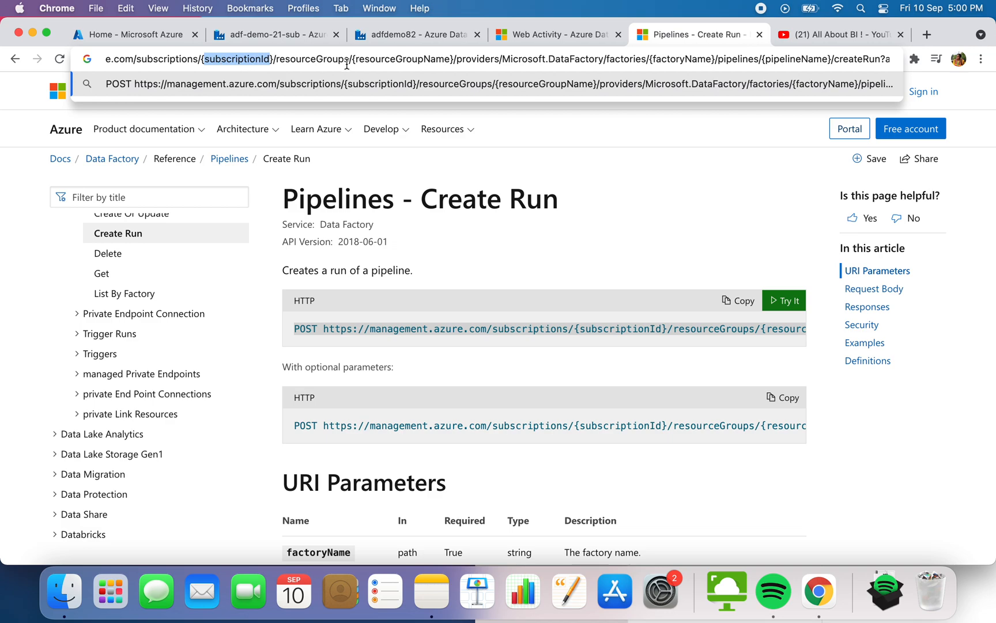
{"action": "left_click_drag", "start_coordinate": [354, 60], "coordinate": [451, 60]}
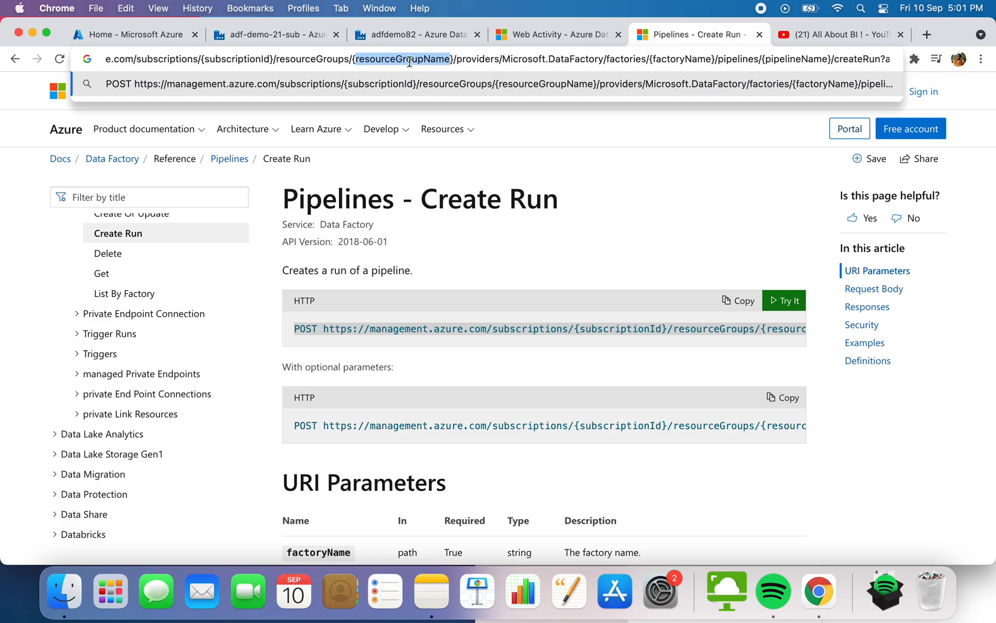
{"action": "left_click", "coordinate": [653, 59]}
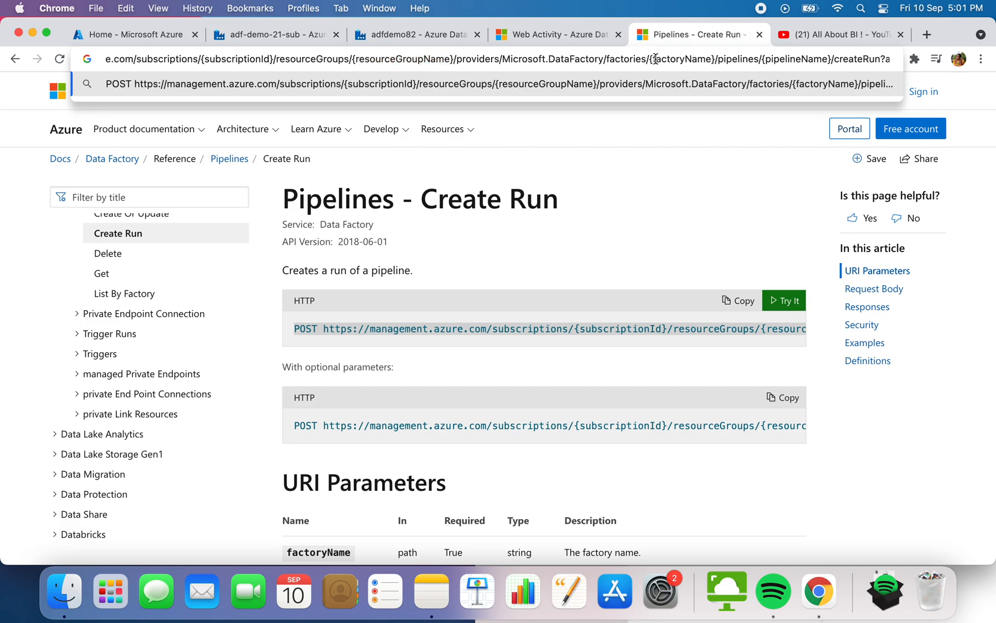
{"action": "left_click_drag", "start_coordinate": [651, 59], "coordinate": [716, 58]}
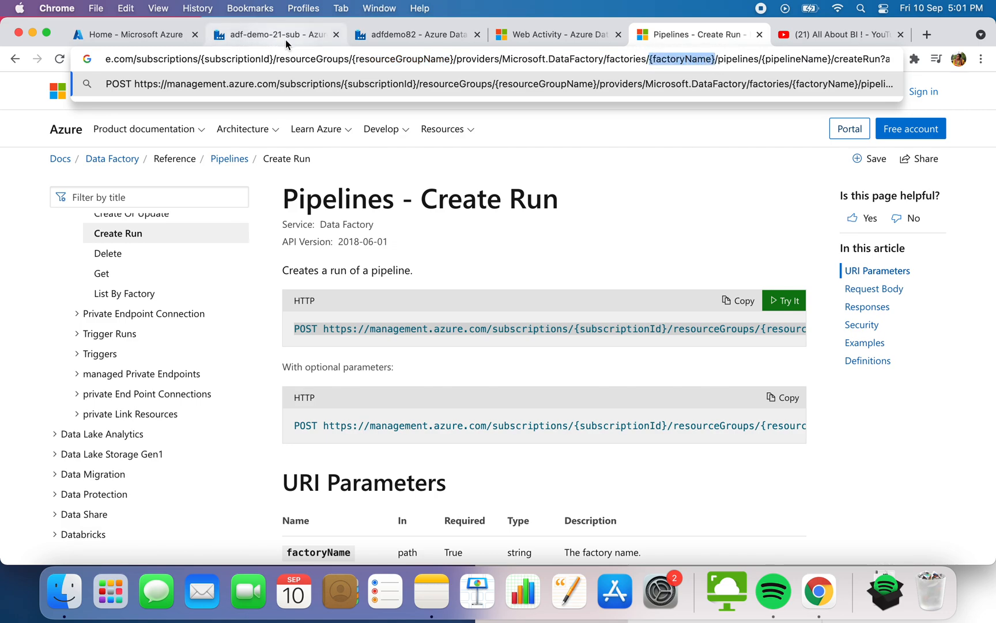
{"action": "left_click_drag", "start_coordinate": [765, 59], "coordinate": [827, 59]}
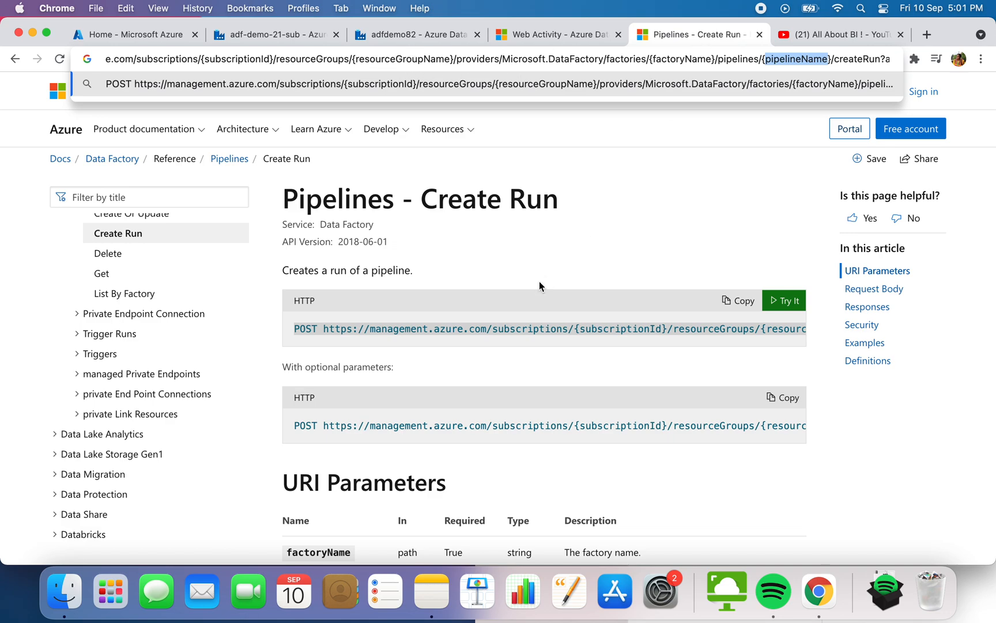
{"action": "left_click", "coordinate": [611, 234]}
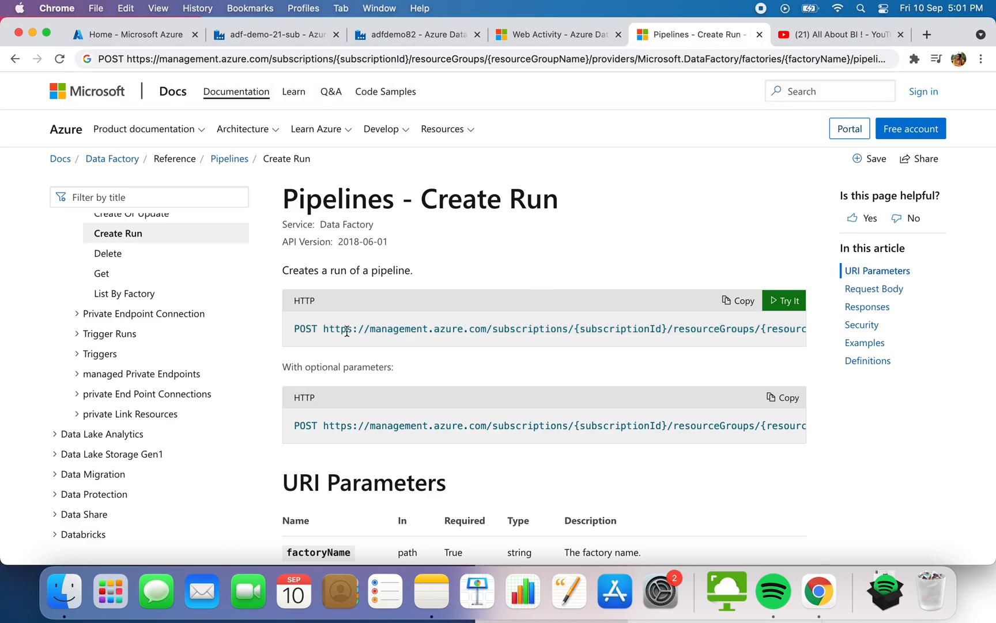
{"action": "left_click", "coordinate": [299, 329]}
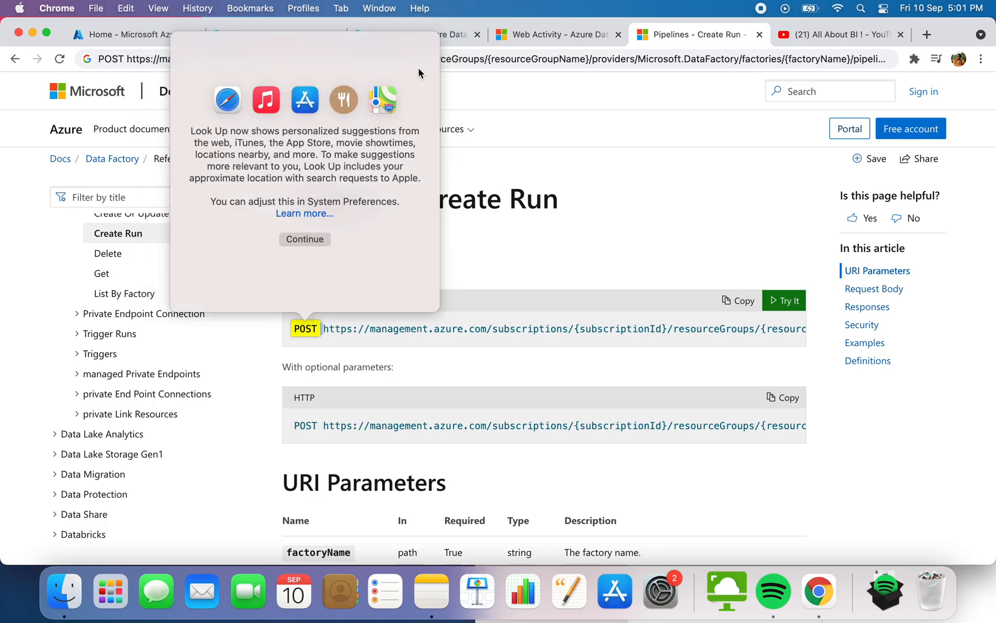
{"action": "left_click", "coordinate": [541, 106]}
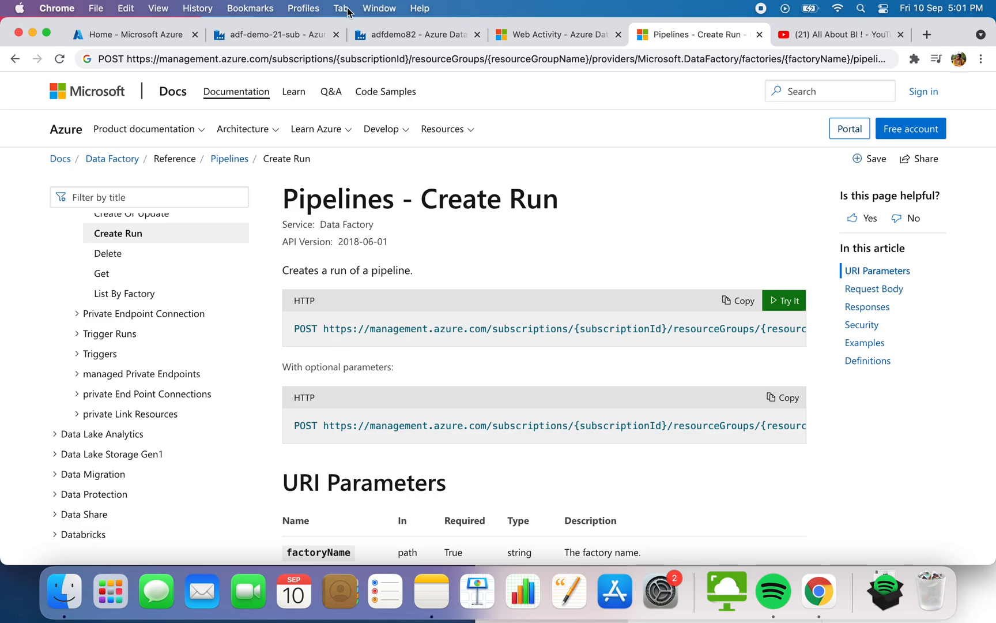
Review the full URL expression of the Web1 activity in adfdemo82's pipeline11 and close the dynamic content editor without changes.
{"action": "left_click", "coordinate": [396, 35]}
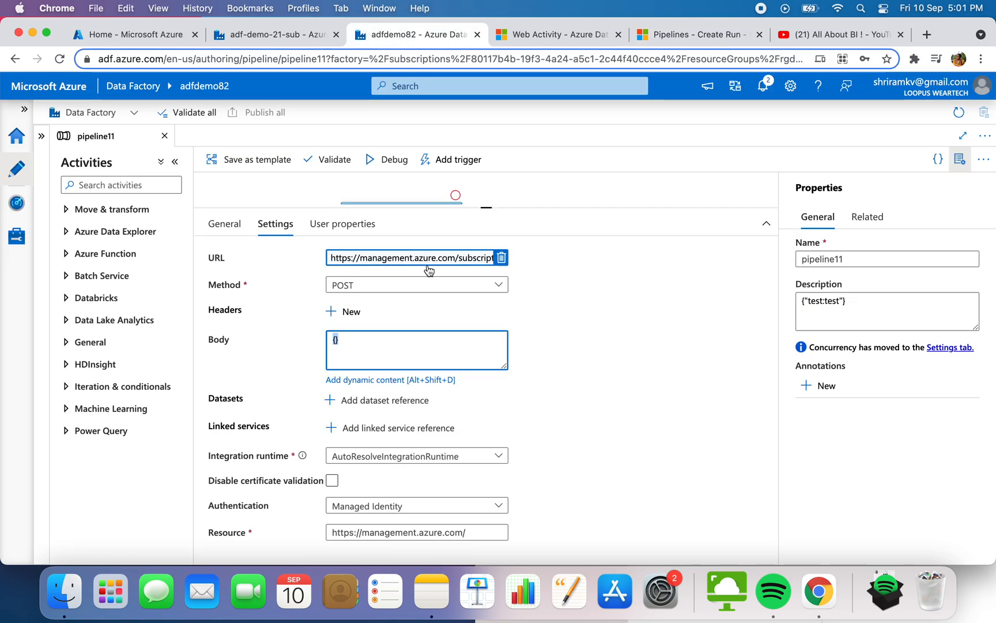
{"action": "left_click", "coordinate": [347, 262]}
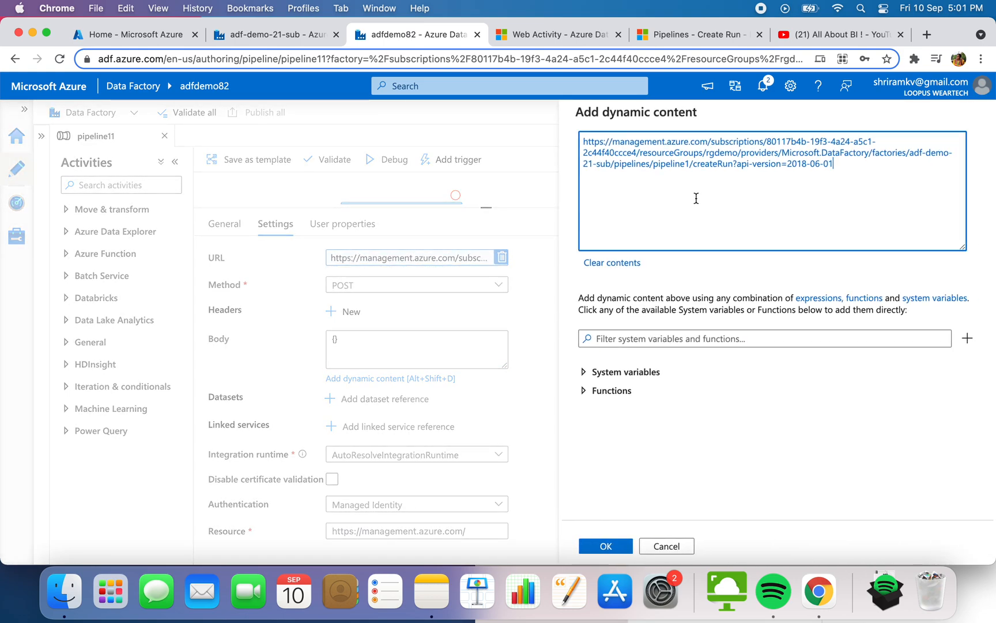
{"action": "left_click", "coordinate": [859, 177]}
{"action": "left_click_drag", "start_coordinate": [858, 176], "coordinate": [583, 138]}
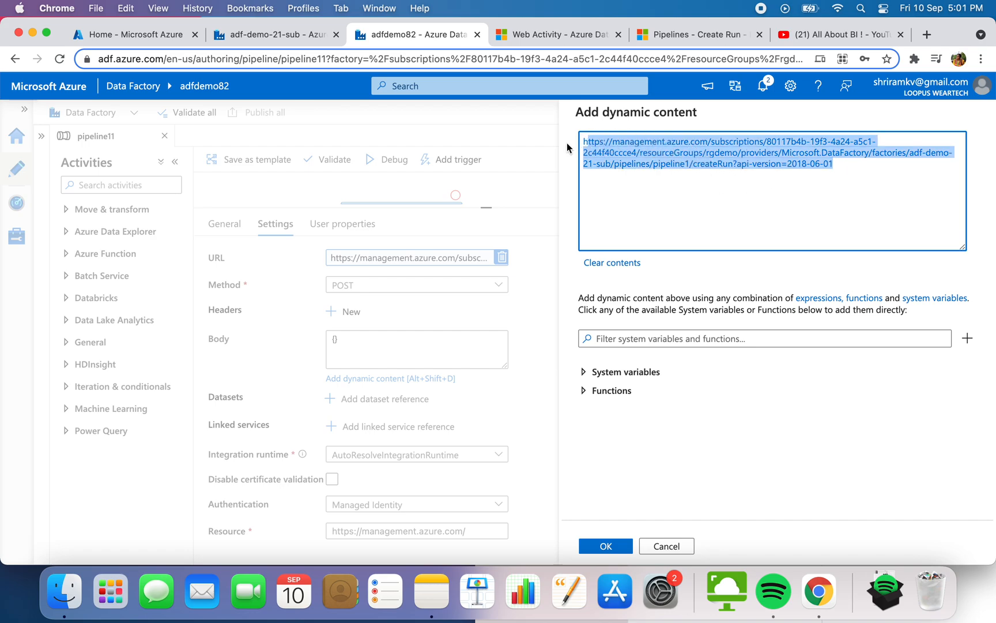
{"action": "left_click", "coordinate": [512, 175]}
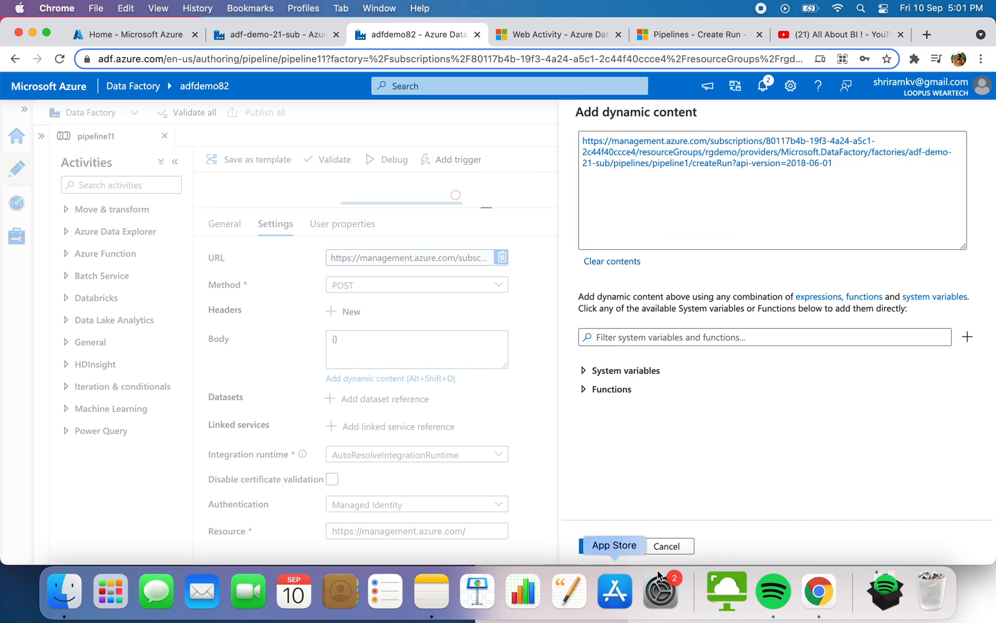
{"action": "left_click", "coordinate": [667, 546]}
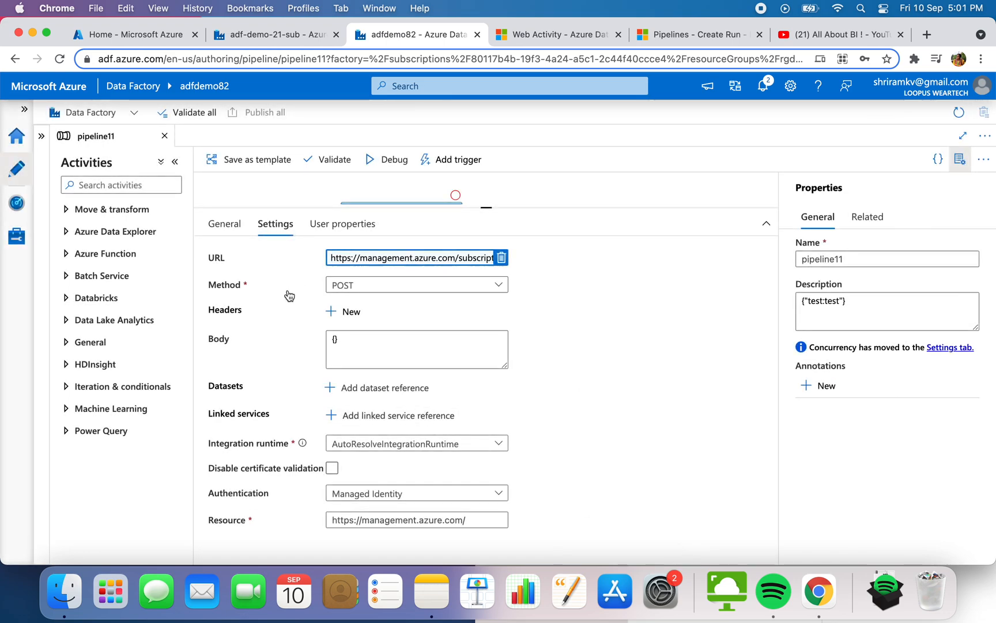
Review the Web1 activity's Body, Authentication options and Resource settings without changing them.
{"action": "left_click", "coordinate": [353, 341]}
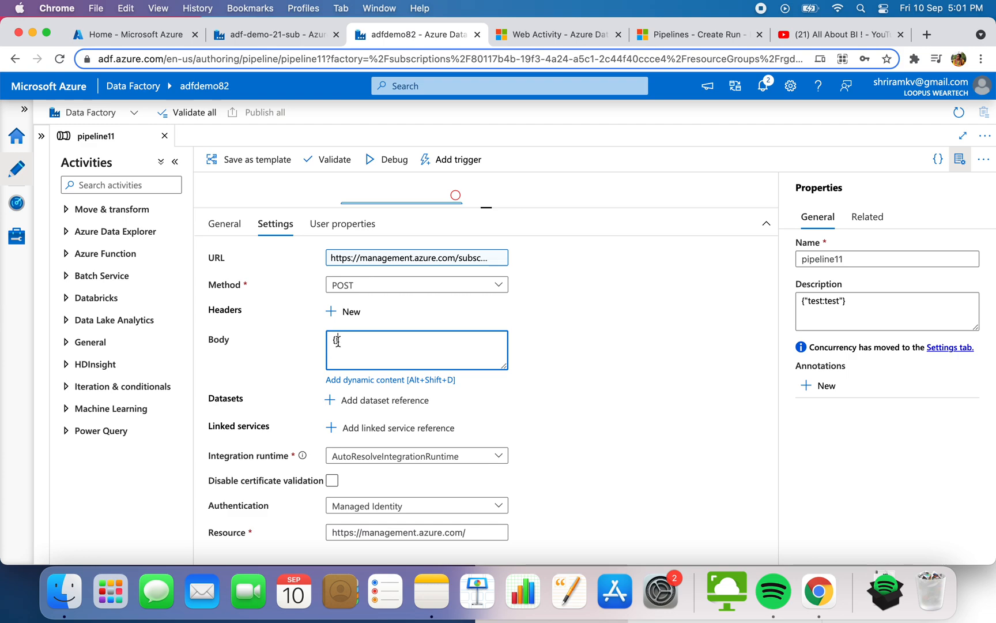
{"action": "double_click", "coordinate": [338, 342]}
{"action": "left_click", "coordinate": [484, 206]}
{"action": "left_click_drag", "start_coordinate": [484, 206], "coordinate": [485, 173]}
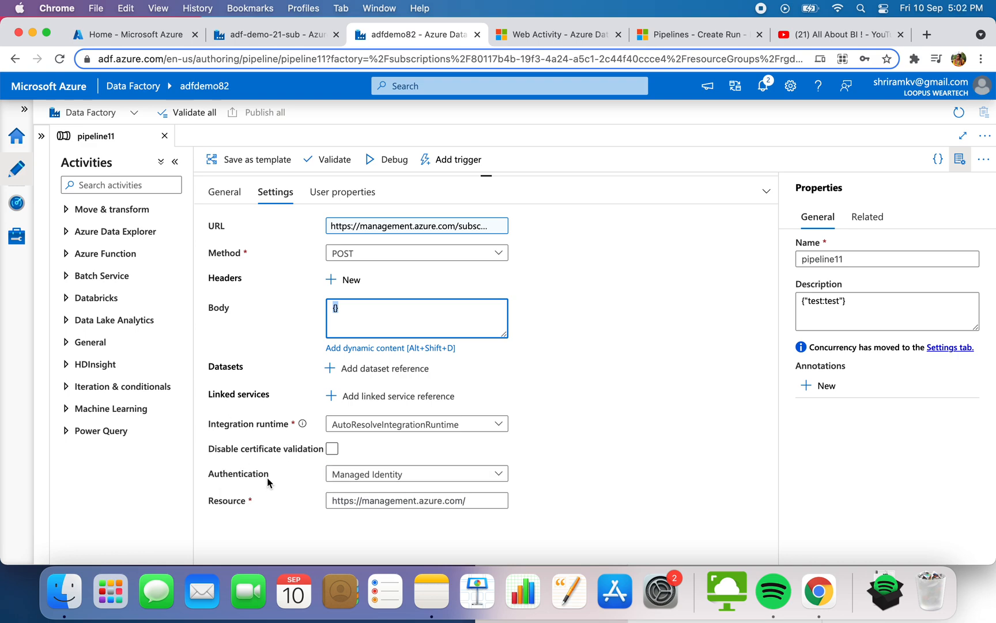
{"action": "left_click", "coordinate": [372, 468]}
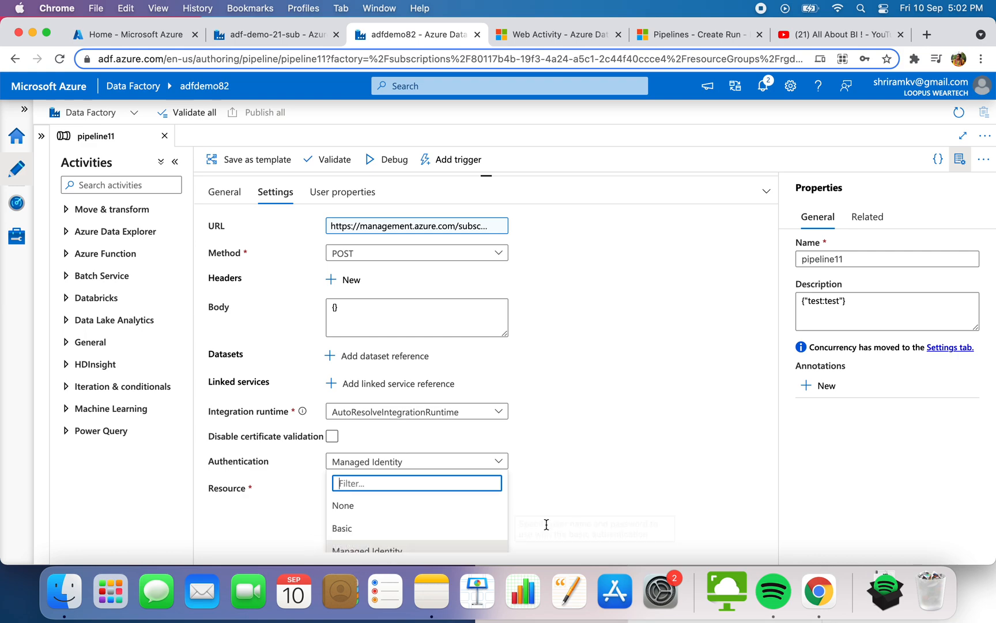
{"action": "left_click", "coordinate": [563, 515]}
{"action": "mouse_move", "coordinate": [246, 489]}
{"action": "left_mouse_down"}
{"action": "mouse_move", "coordinate": [205, 491]}
{"action": "mouse_move", "coordinate": [254, 491]}
{"action": "left_mouse_up"}
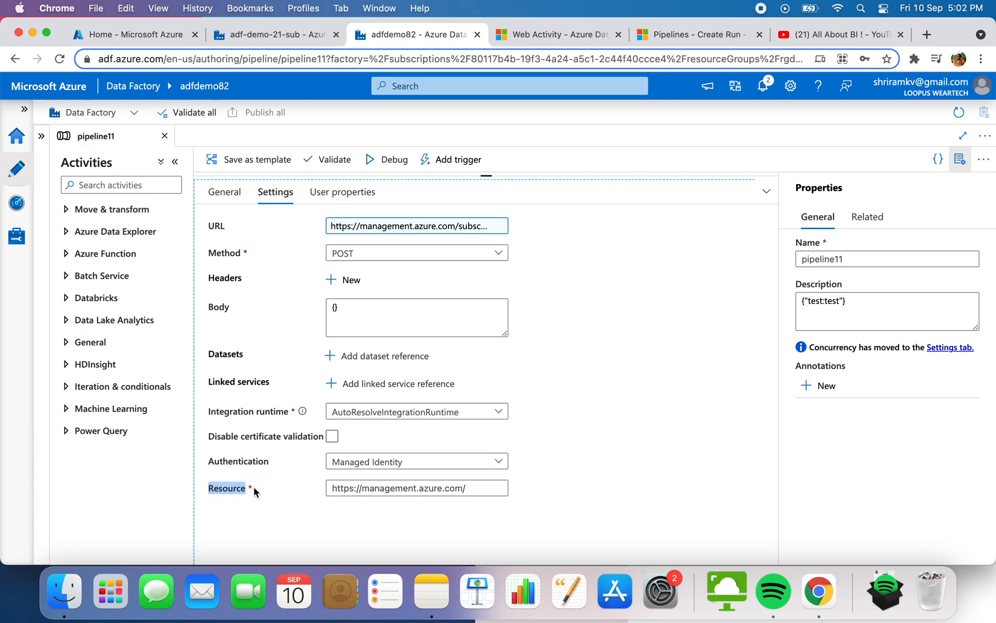
{"action": "left_click", "coordinate": [574, 34]}
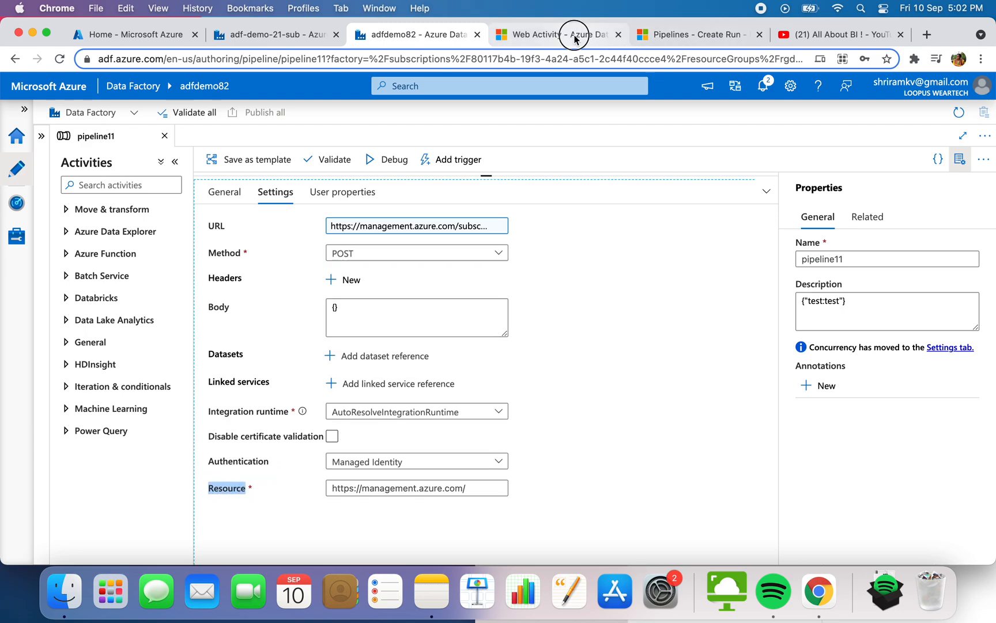
{"action": "left_click", "coordinate": [897, 371]}
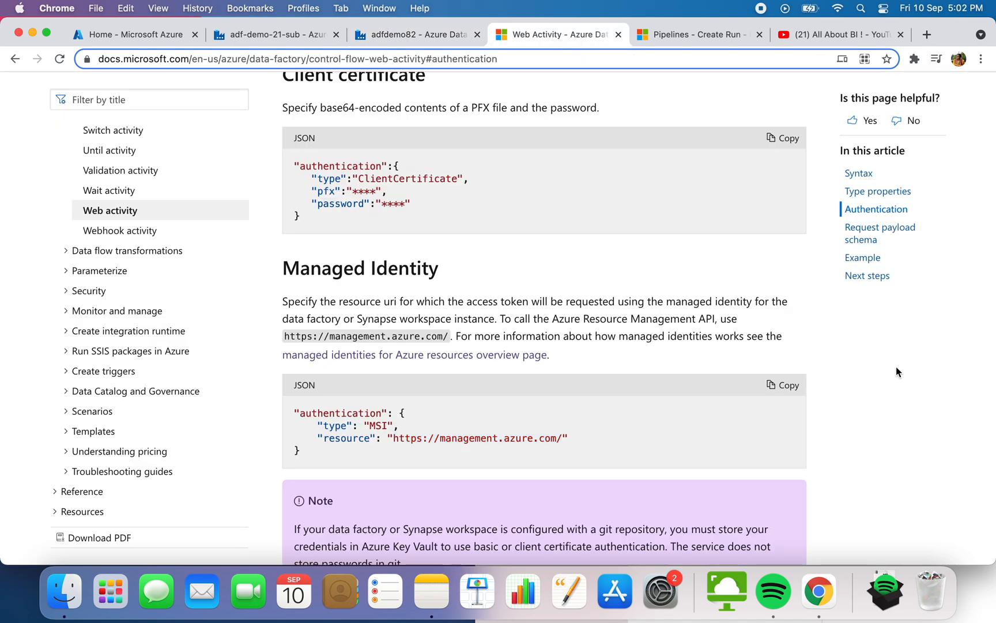
{"action": "left_click_drag", "start_coordinate": [284, 269], "coordinate": [604, 464]}
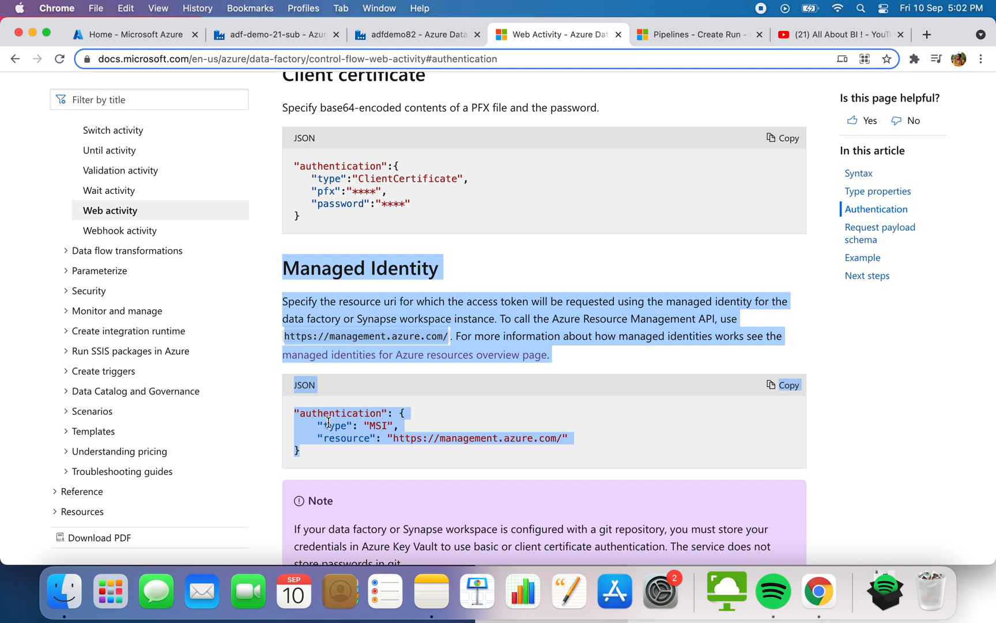
{"action": "double_click", "coordinate": [350, 443]}
{"action": "left_click_drag", "start_coordinate": [394, 439], "coordinate": [563, 434]}
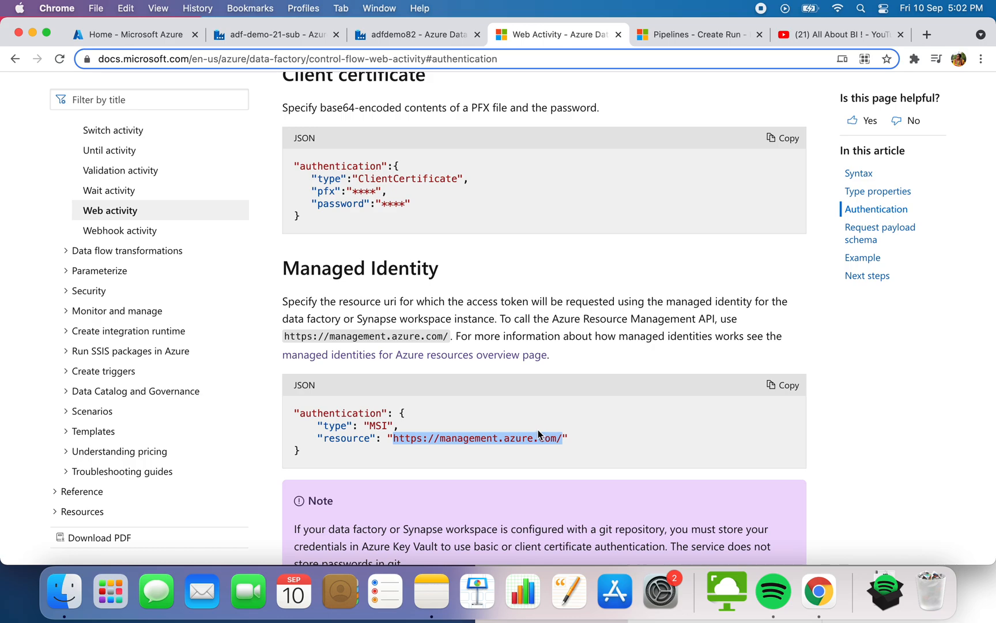
Bring the Web1 activity back into view in adfdemo82, and open adf-demo-21-sub's Access control (IAM) page in the Azure portal.
{"action": "left_click", "coordinate": [423, 39]}
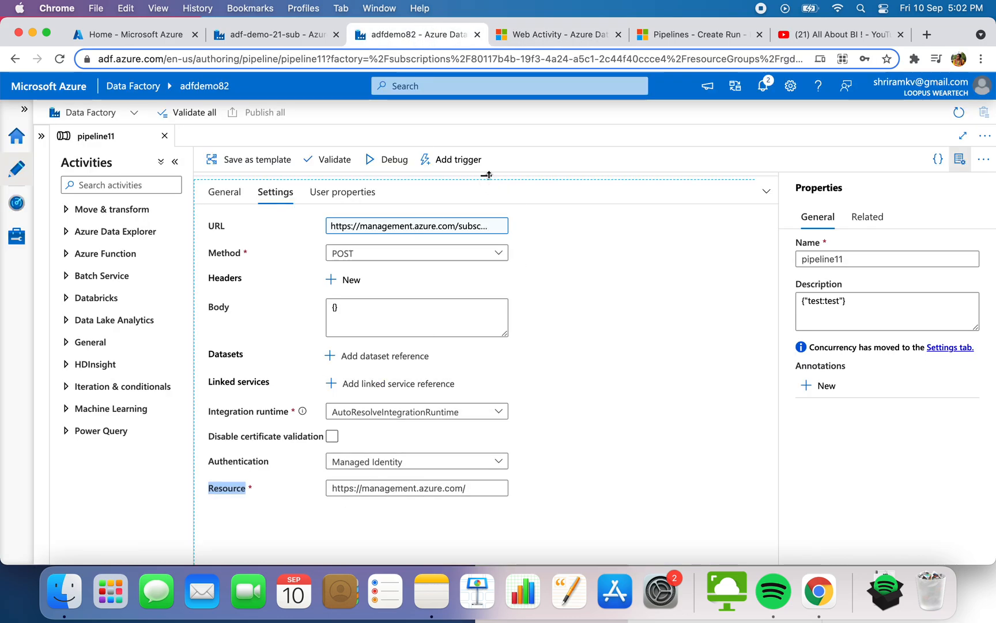
{"action": "left_click_drag", "start_coordinate": [488, 174], "coordinate": [508, 399]}
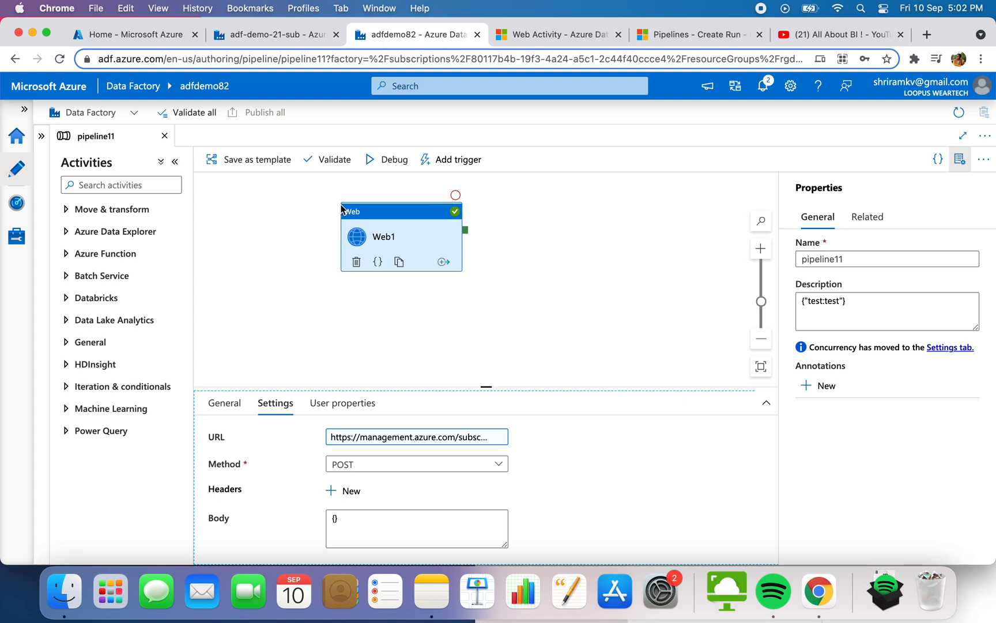
{"action": "left_click", "coordinate": [254, 30]}
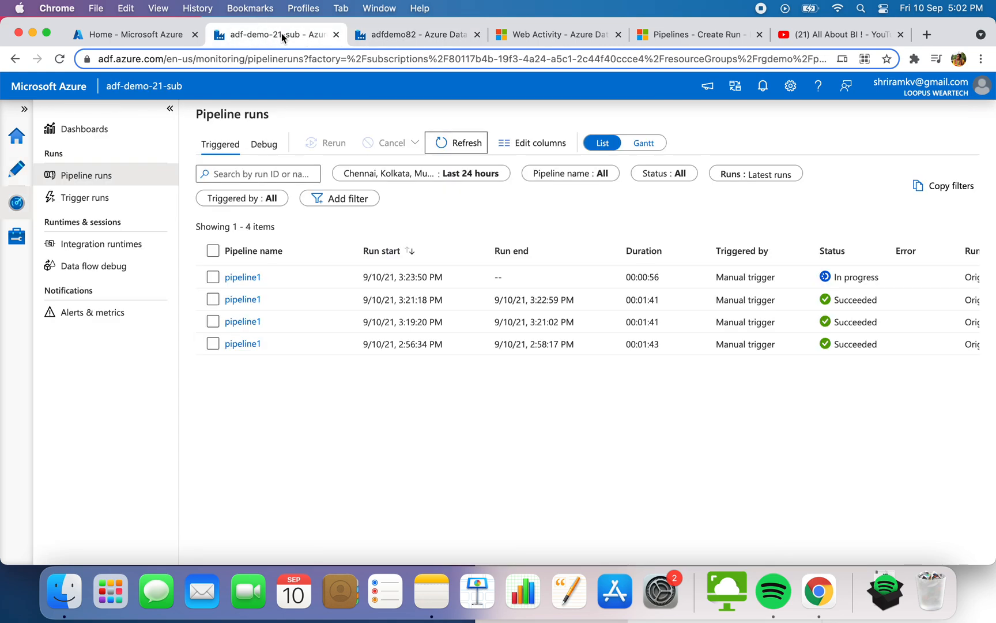
{"action": "left_click", "coordinate": [171, 38]}
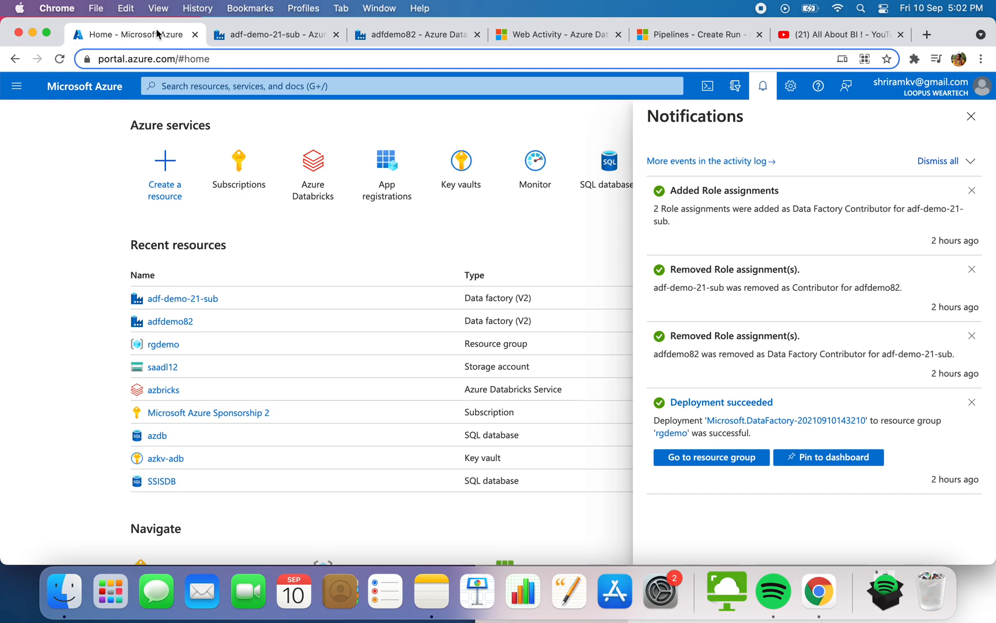
{"action": "left_click", "coordinate": [183, 299]}
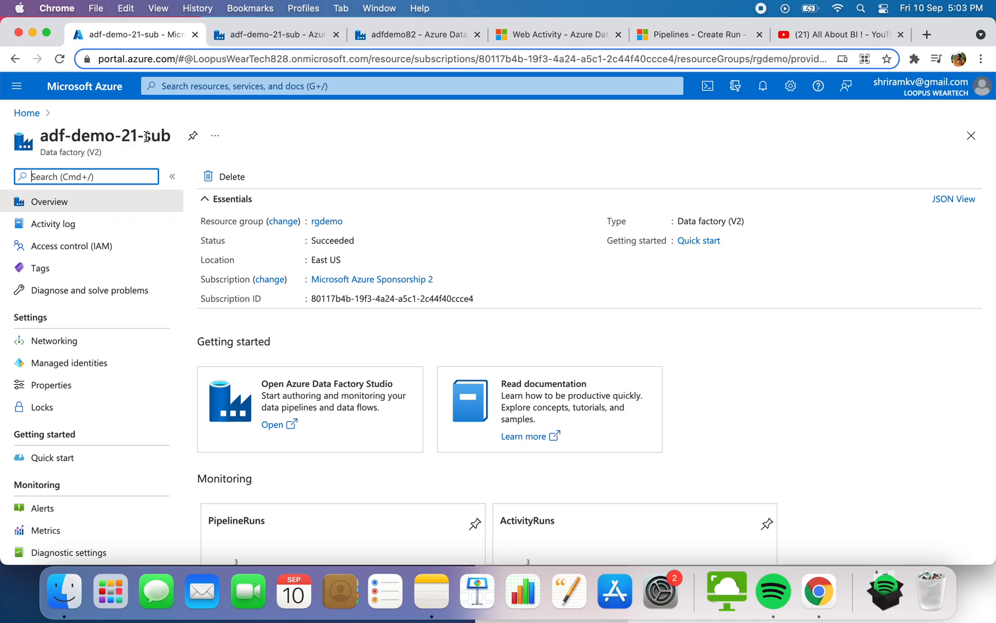
{"action": "left_click", "coordinate": [47, 253]}
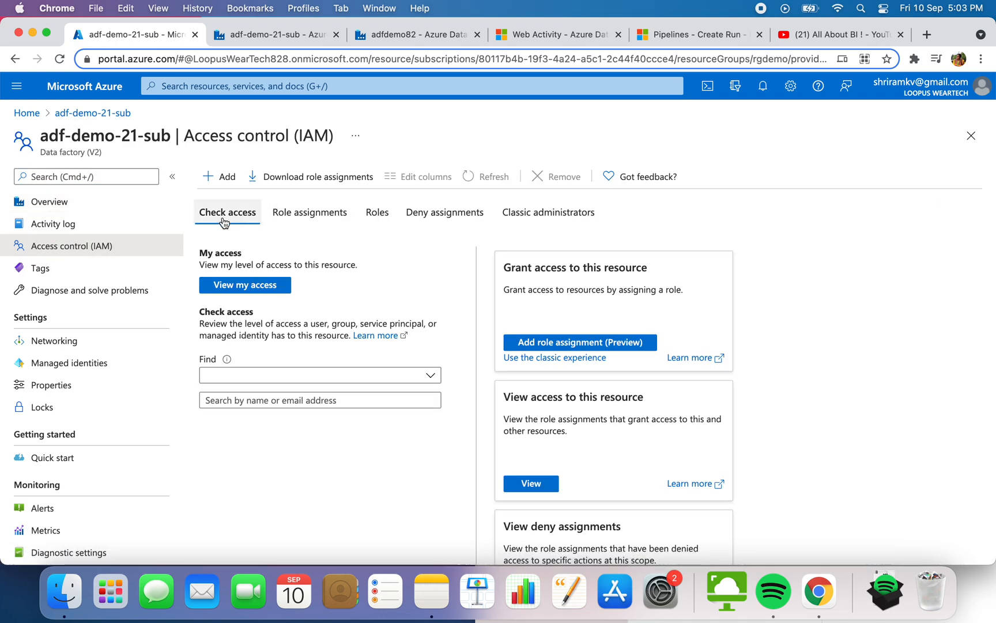
Fill in a role assignment on adf-demo-21-sub giving adfdemo82 the Data Factory Contributor role, and discard it without saving.
{"action": "left_click", "coordinate": [229, 178]}
{"action": "left_click", "coordinate": [233, 199]}
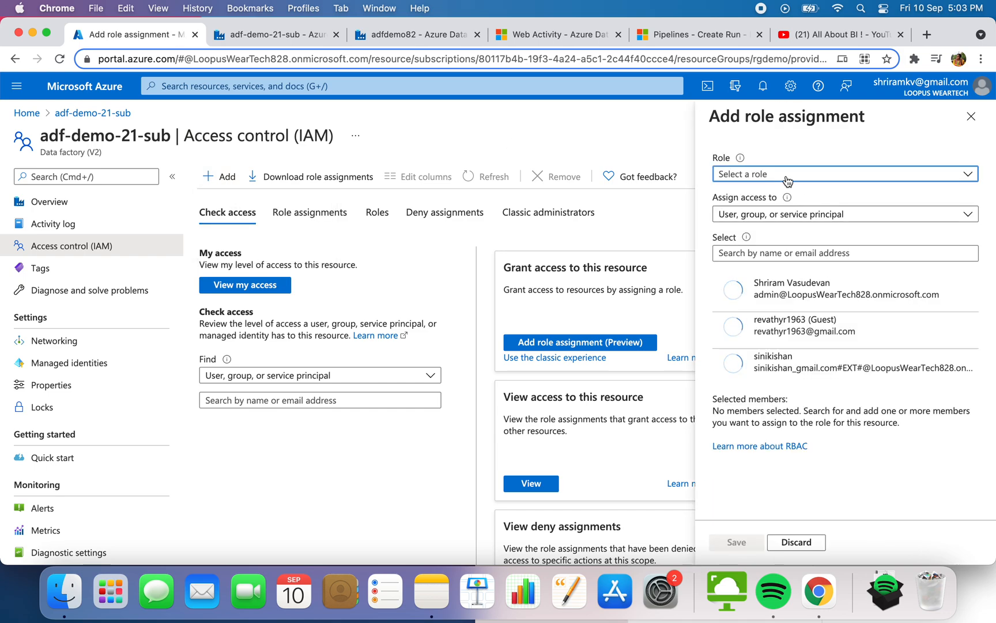
{"action": "left_click", "coordinate": [788, 179]}
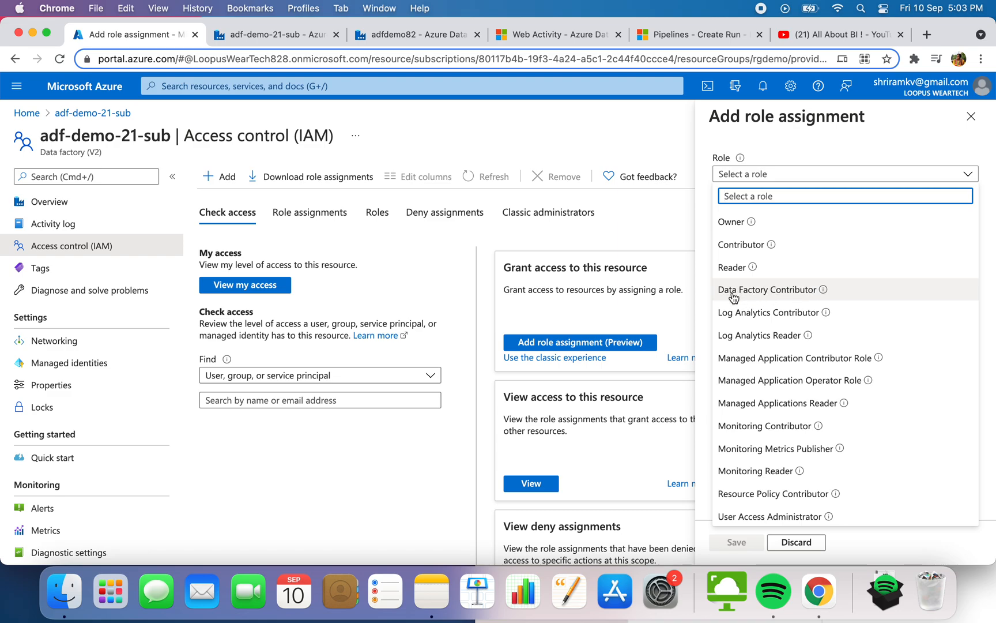
{"action": "left_click", "coordinate": [807, 292]}
{"action": "left_click", "coordinate": [762, 255]}
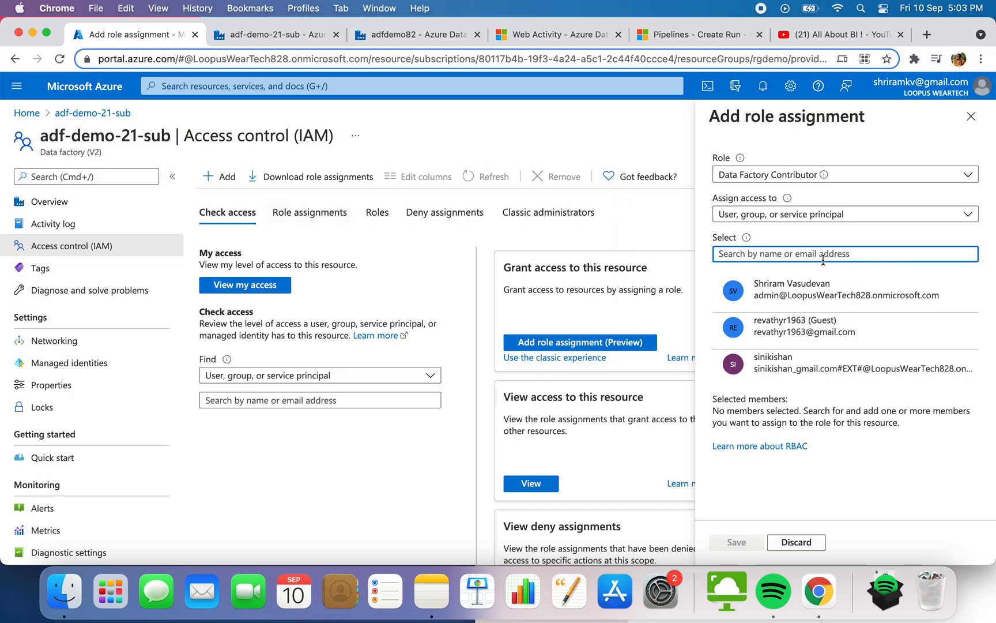
{"action": "type", "text": "adfdemo82"}
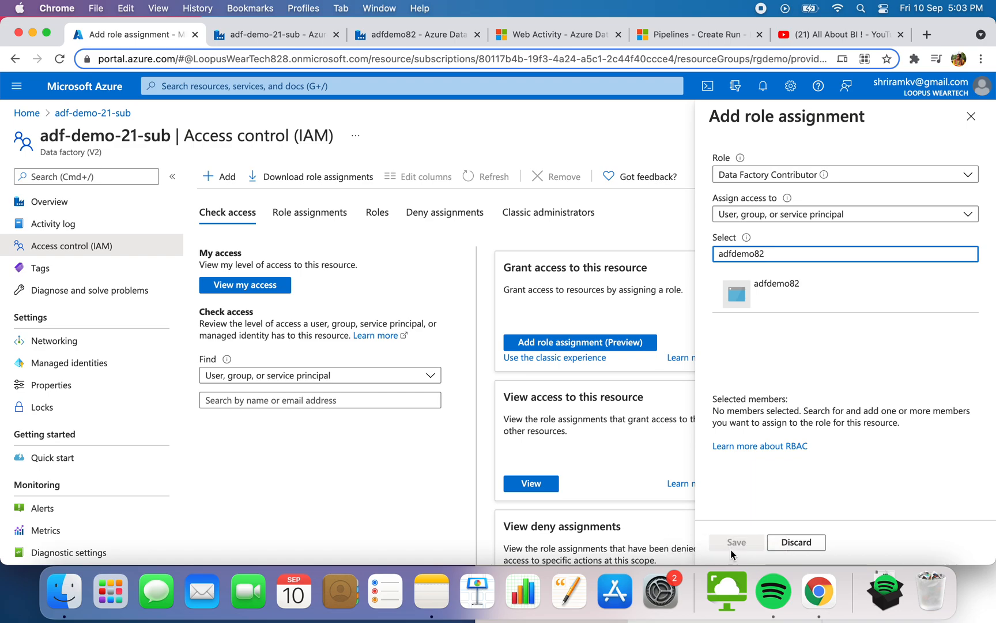
{"action": "left_click", "coordinate": [791, 306]}
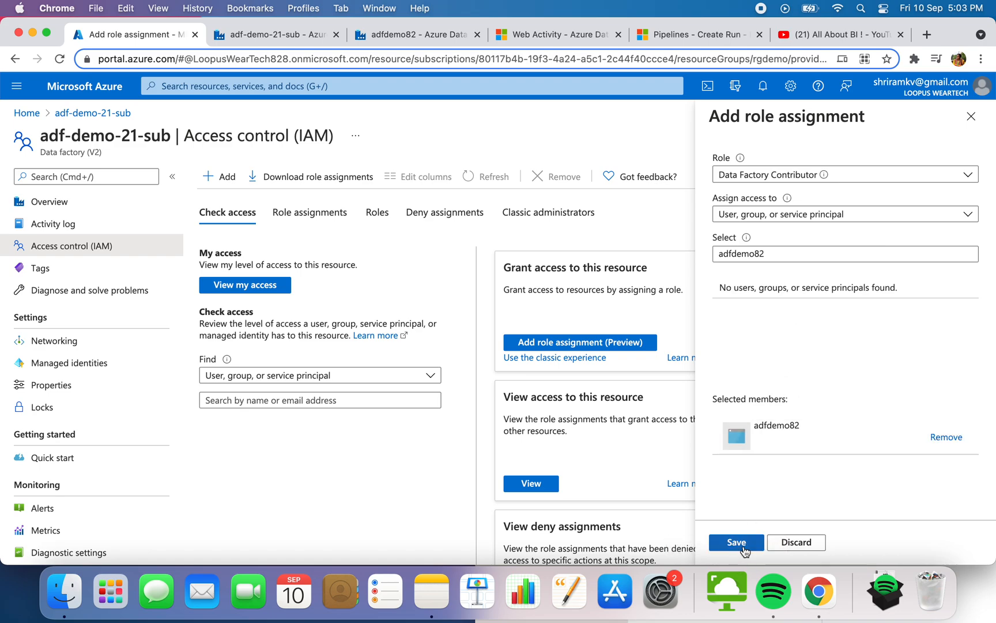
{"action": "left_click", "coordinate": [796, 543]}
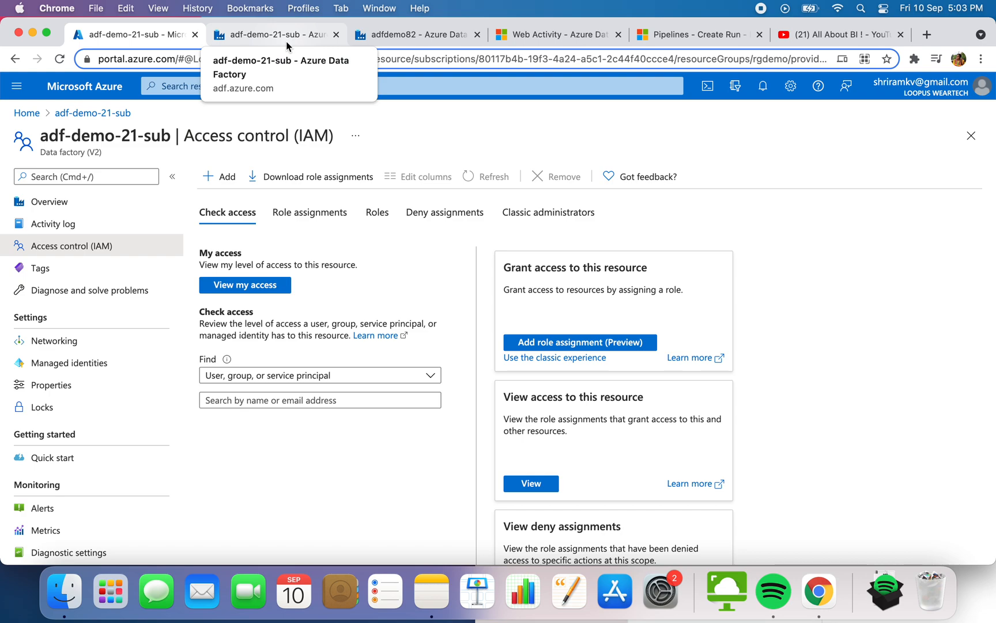
Check the existing pipeline runs of adf-demo-21-sub and start a debug run of pipeline11 in adfdemo82.
{"action": "left_click", "coordinate": [256, 35]}
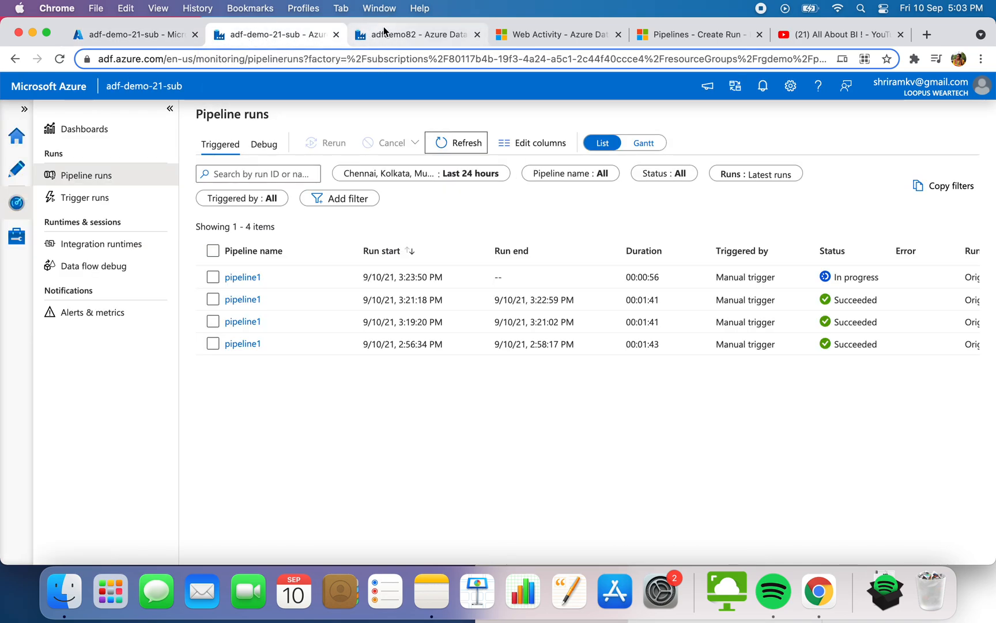
{"action": "left_click", "coordinate": [385, 37]}
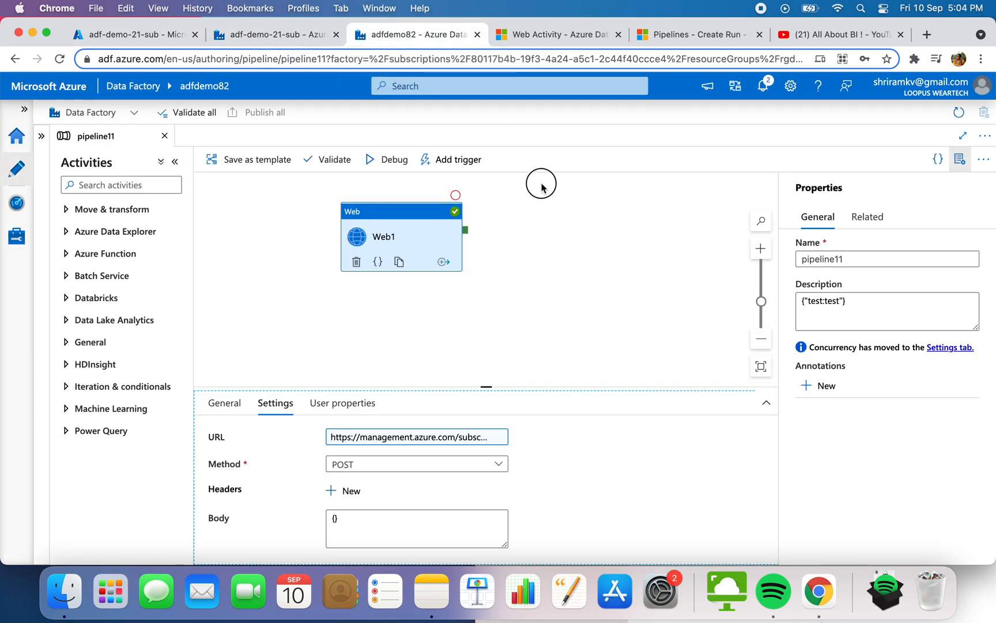
{"action": "left_click", "coordinate": [516, 188]}
{"action": "left_click", "coordinate": [385, 163]}
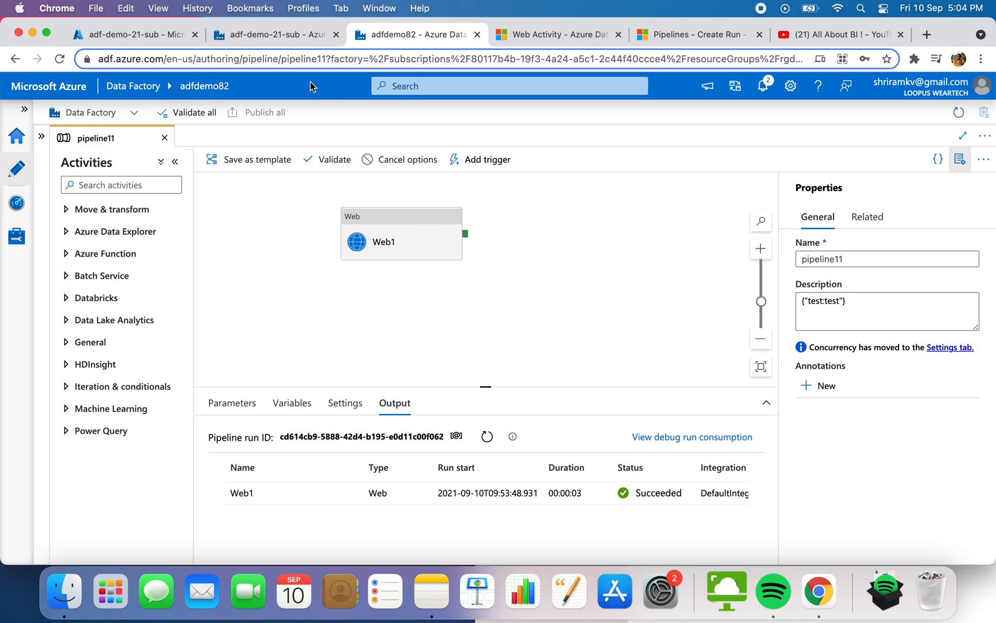
Open pipeline1 for authoring in adf-demo-21-sub and view the Wait1 activity's wait time setting.
{"action": "left_click", "coordinate": [272, 36]}
{"action": "left_click", "coordinate": [22, 170]}
{"action": "left_click_drag", "start_coordinate": [695, 202], "coordinate": [659, 216]}
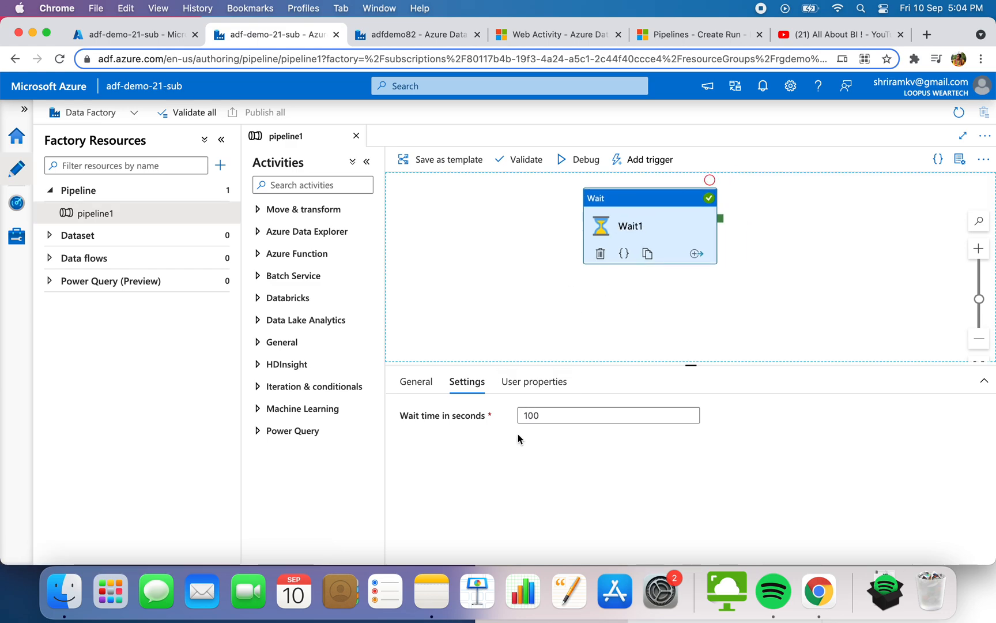
Return to pipeline11 in adfdemo82, enlarge the debug output area and refresh the Web1 run status.
{"action": "left_click", "coordinate": [407, 35]}
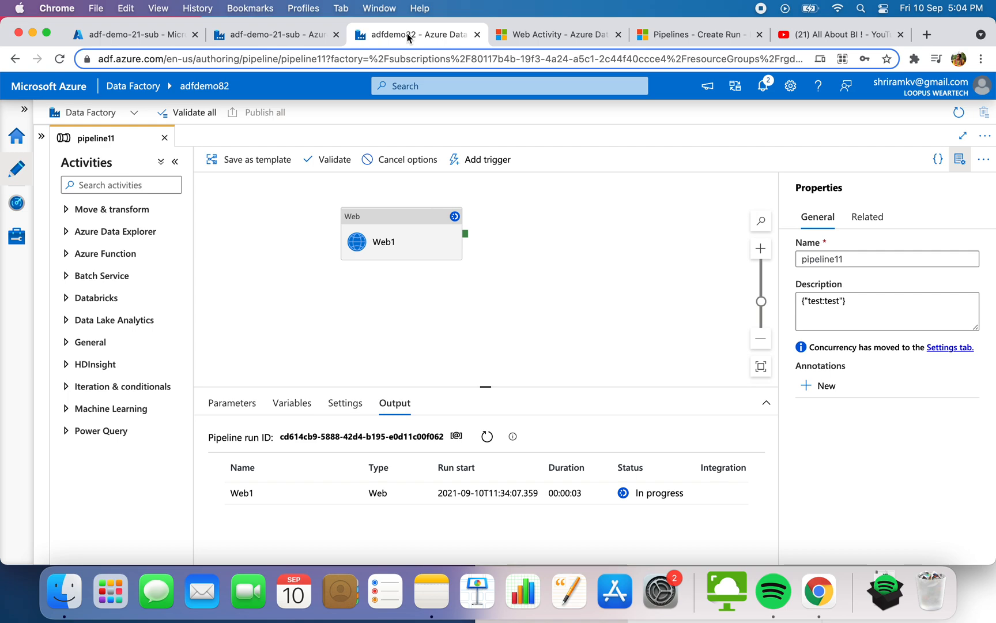
{"action": "left_click_drag", "start_coordinate": [485, 387], "coordinate": [485, 339]}
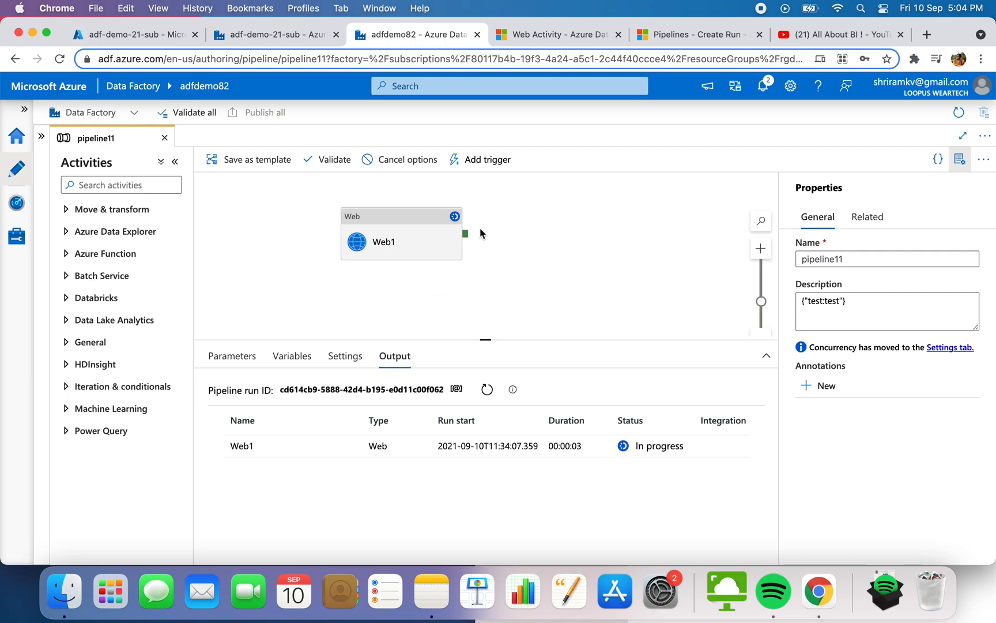
{"action": "left_click", "coordinate": [487, 390]}
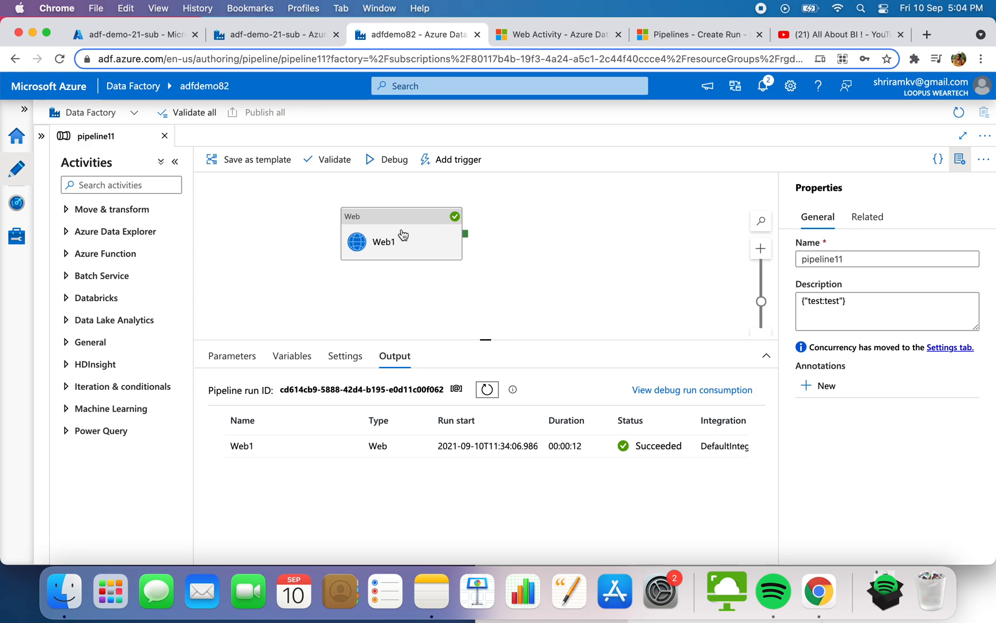
Open the triggered pipeline runs monitor of adf-demo-21-sub and refresh it to check the new pipeline1 run.
{"action": "left_click", "coordinate": [285, 36]}
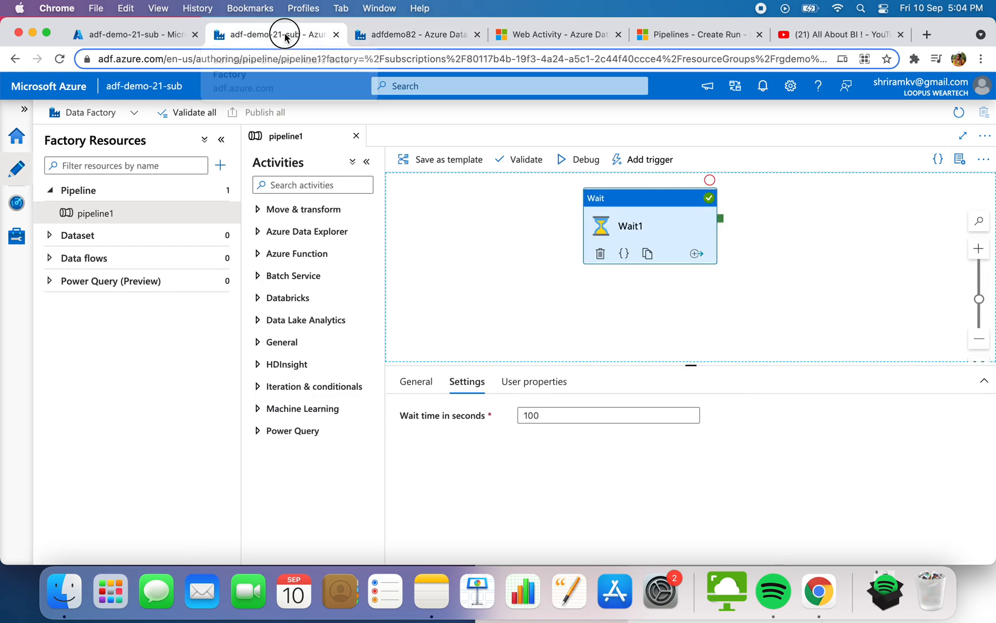
{"action": "left_click", "coordinate": [15, 204]}
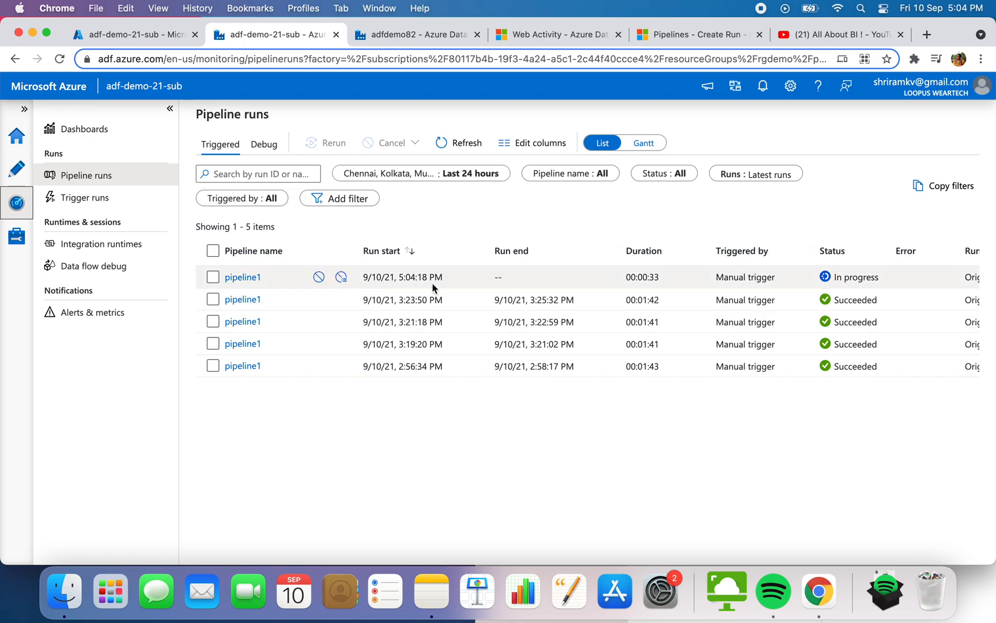
{"action": "left_click", "coordinate": [472, 143]}
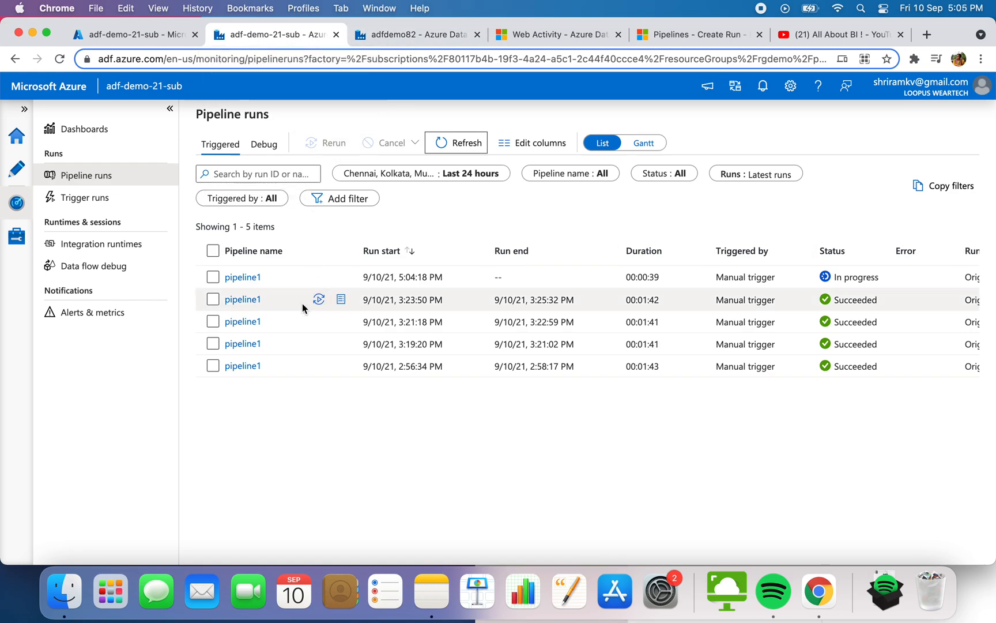
{"action": "left_click", "coordinate": [476, 152]}
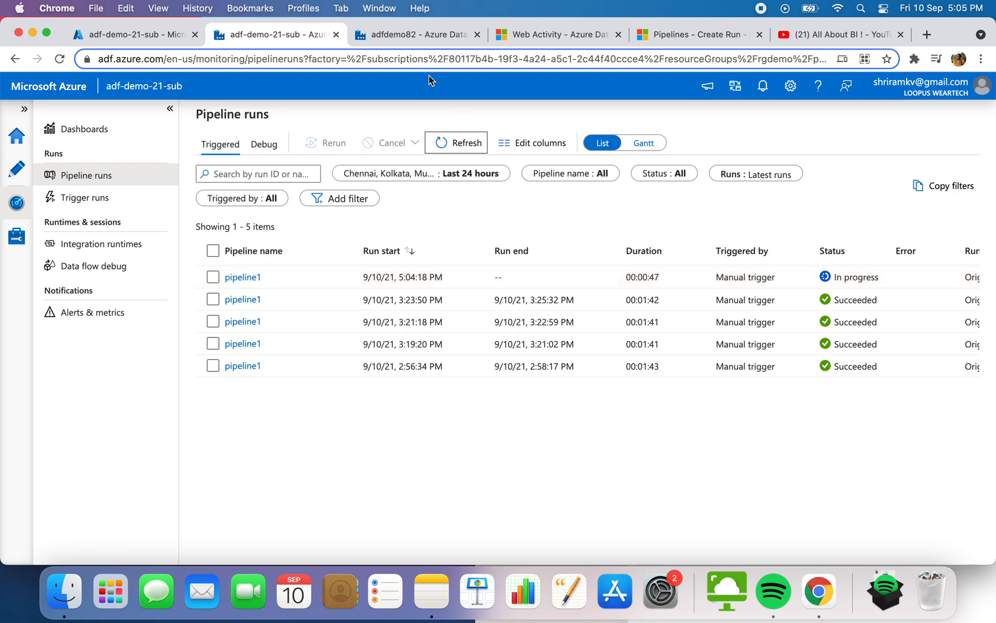
Revisit pipeline11 in adfdemo82 and the two documentation pages, ending on the All About BI ! YouTube channel page.
{"action": "left_click", "coordinate": [421, 35]}
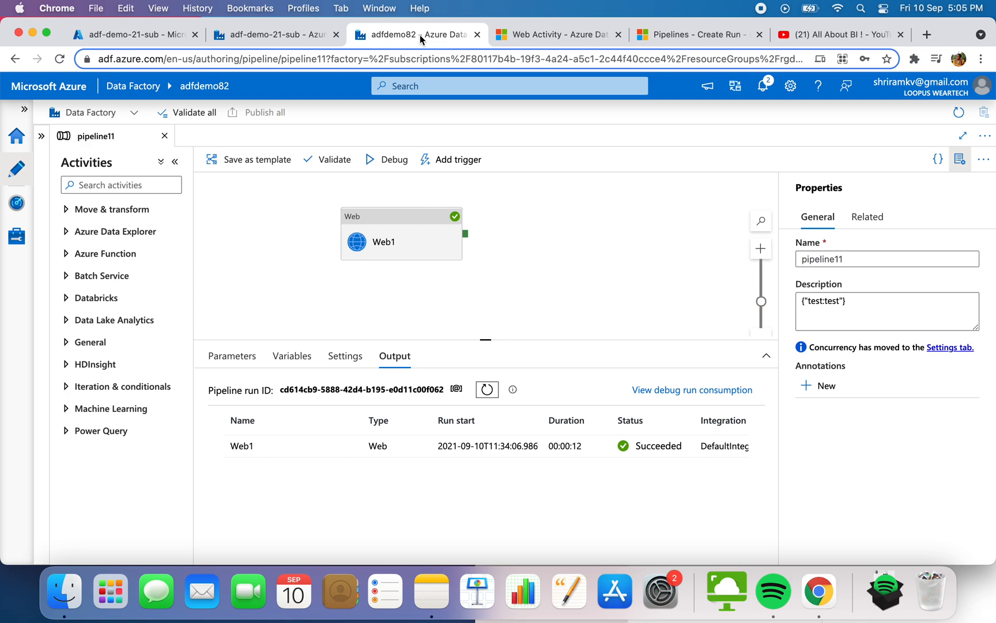
{"action": "left_click", "coordinate": [557, 35]}
{"action": "left_click", "coordinate": [647, 36]}
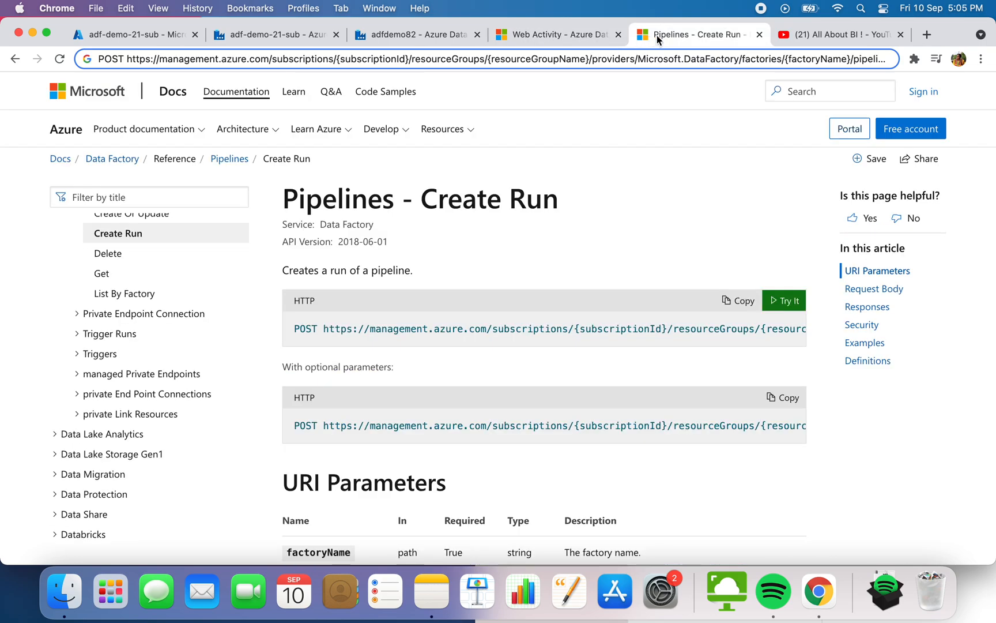
{"action": "left_click", "coordinate": [786, 36]}
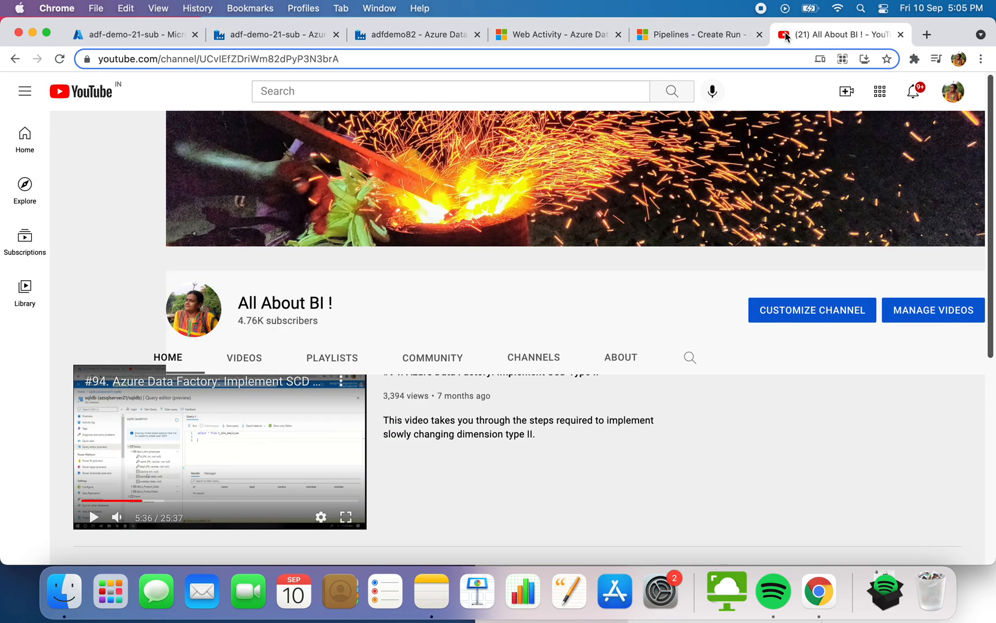